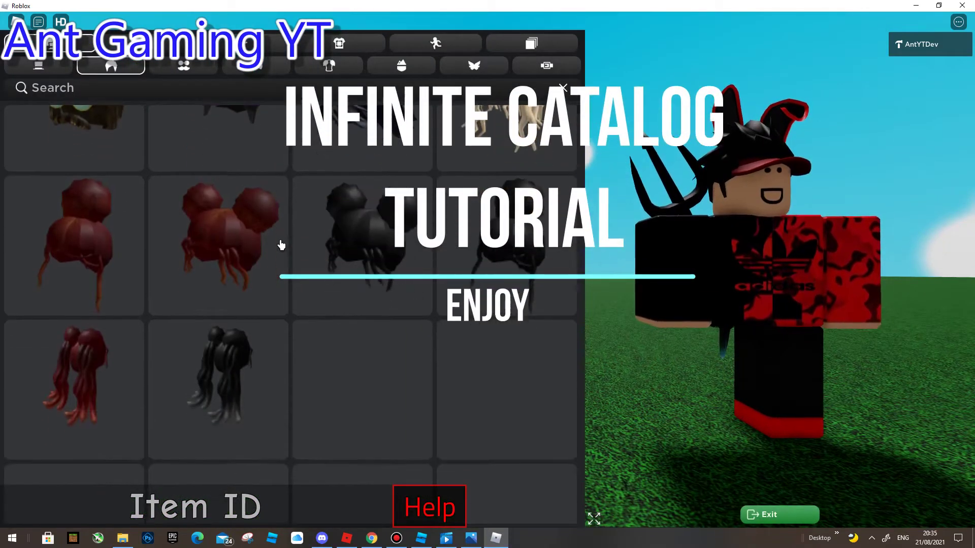
- Browse the hair items and the shirts offered in the in-game avatar catalog
scroll(281, 245, down, 6)
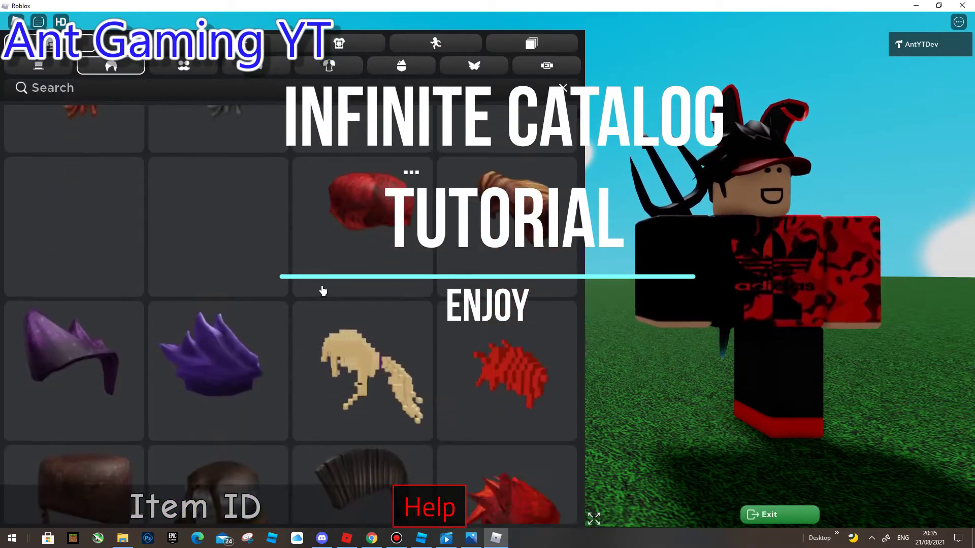
scroll(323, 291, down, 10)
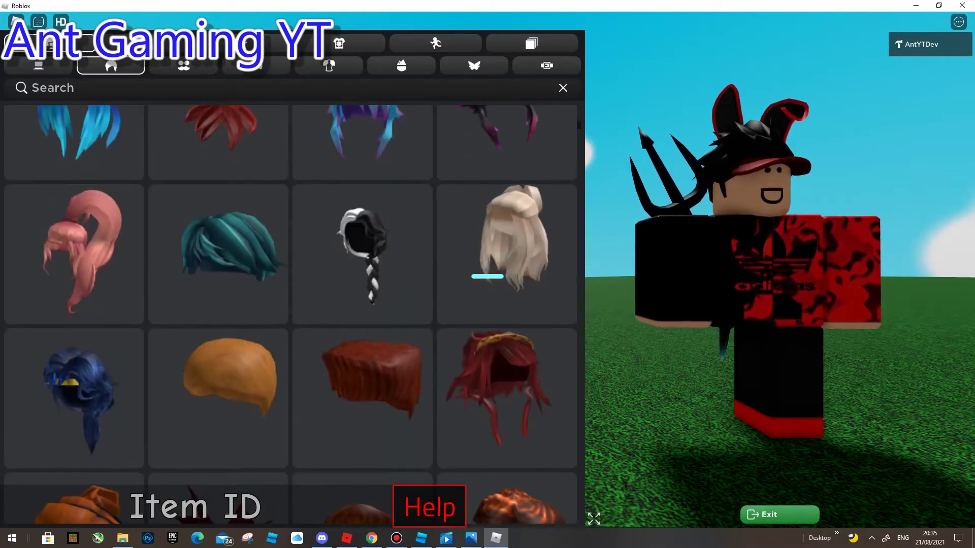
click(183, 45)
click(168, 67)
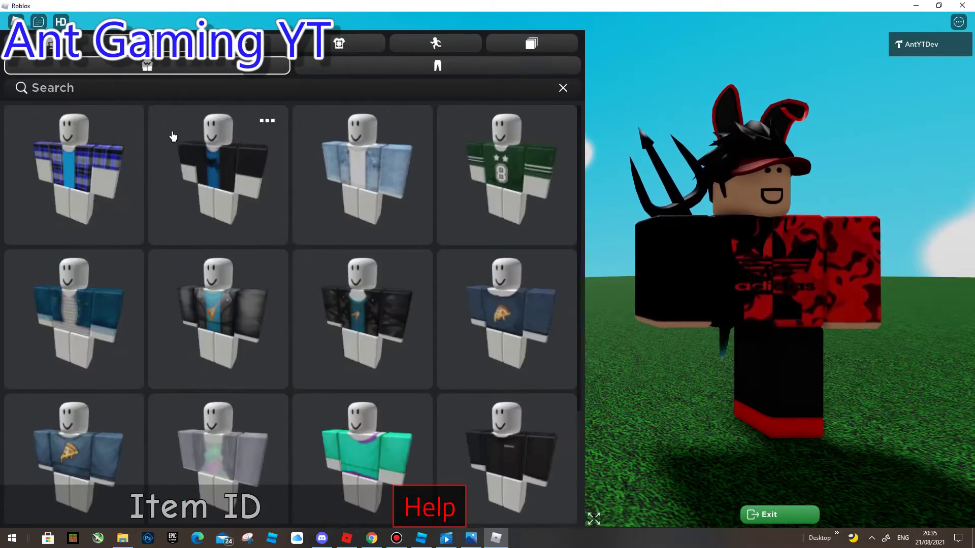
scroll(178, 349, down, 4)
scroll(224, 200, up, 5)
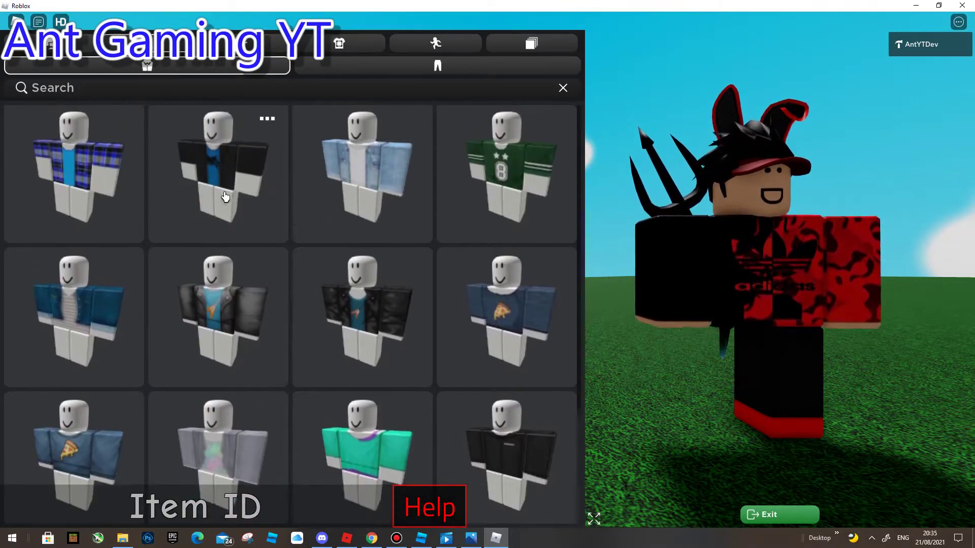
- Look through the accessory categories of the catalog, from hats and hair to back and waist items
click(50, 43)
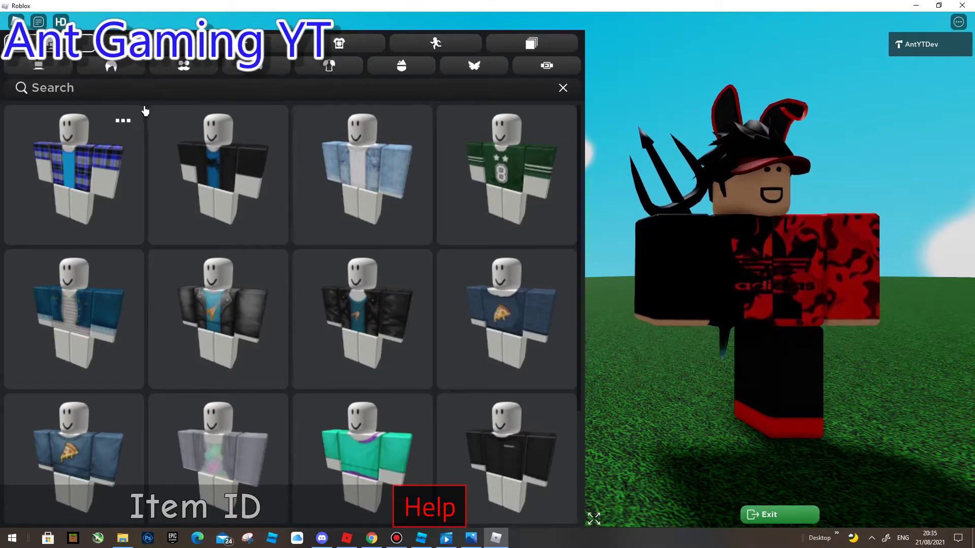
click(58, 72)
scroll(374, 218, down, 5)
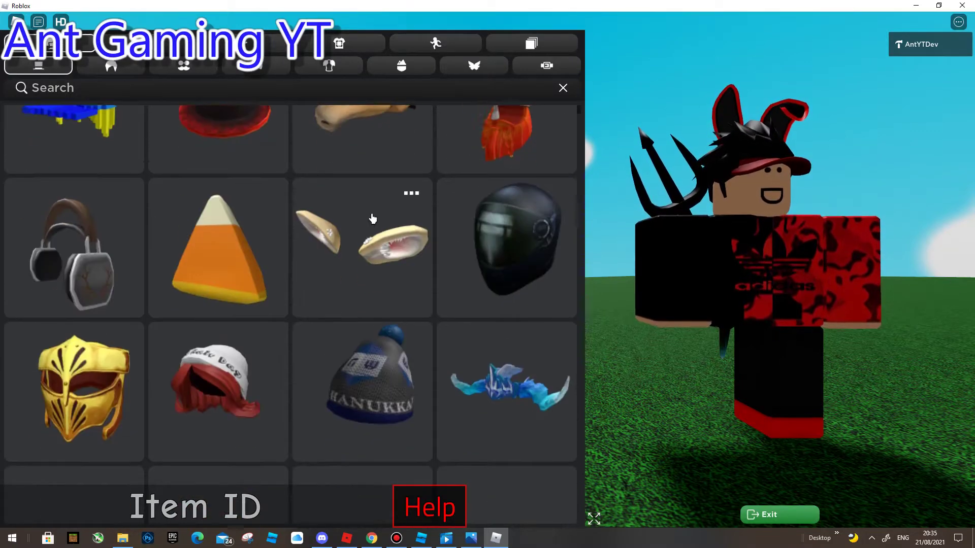
click(109, 67)
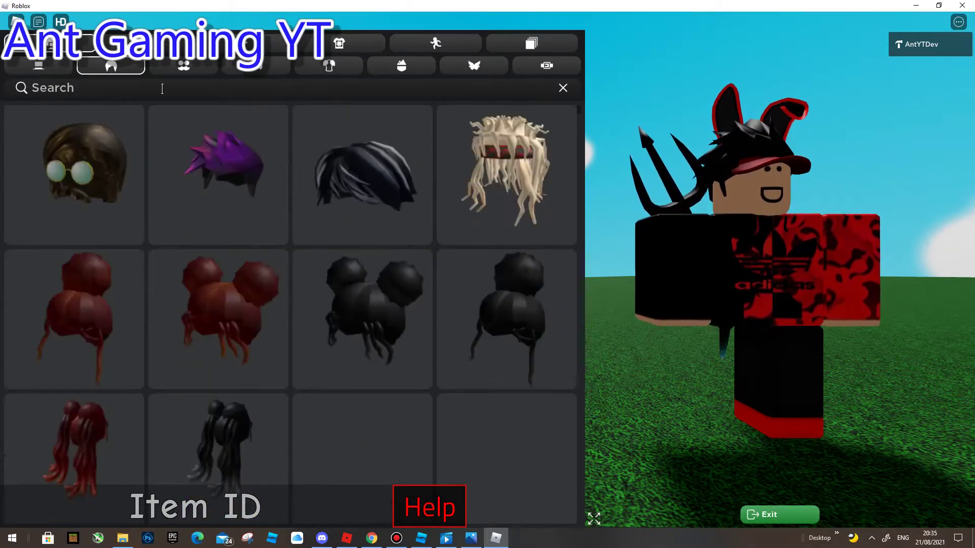
click(189, 67)
click(256, 67)
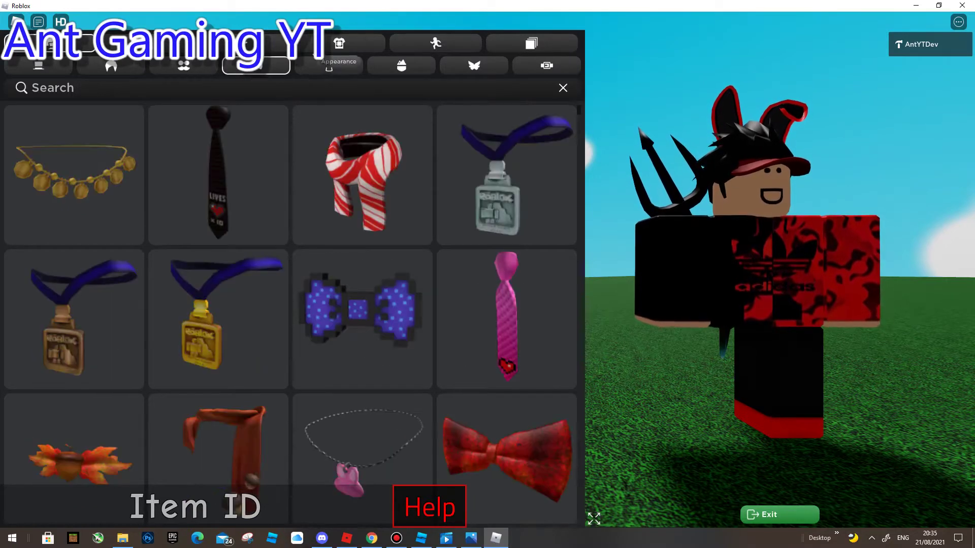
click(329, 65)
click(402, 65)
click(503, 64)
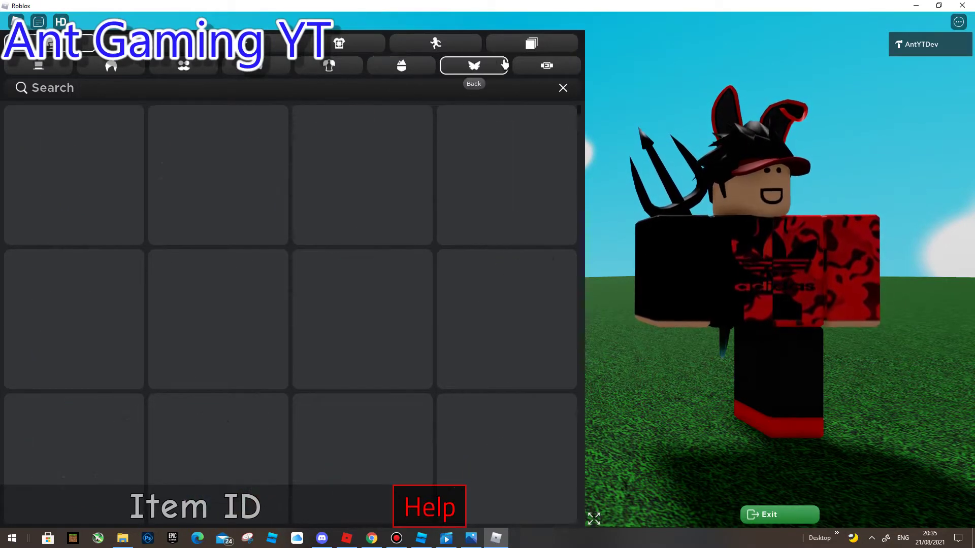
click(546, 65)
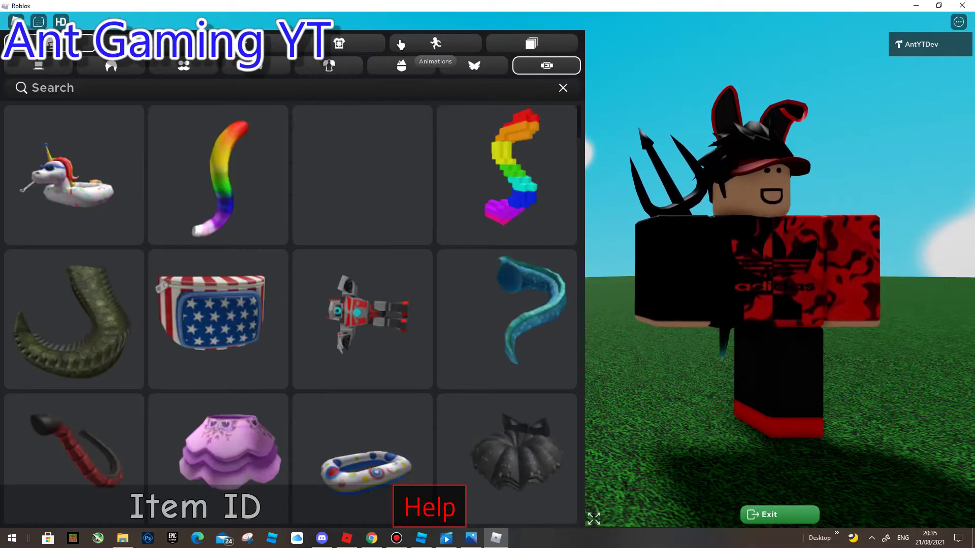
- Check the animations, skin tone and body part categories including torsos, and return to accessories
click(432, 46)
click(366, 42)
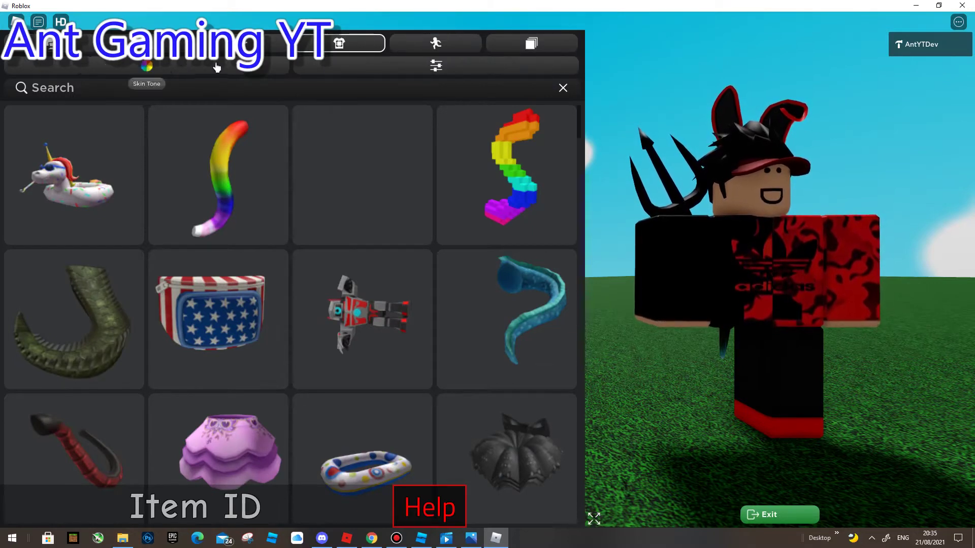
click(229, 48)
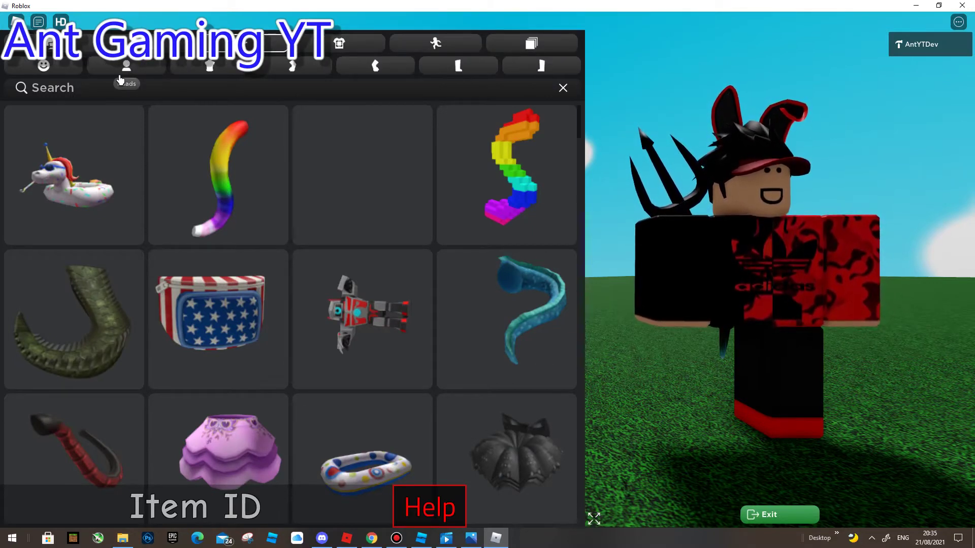
click(209, 66)
click(49, 43)
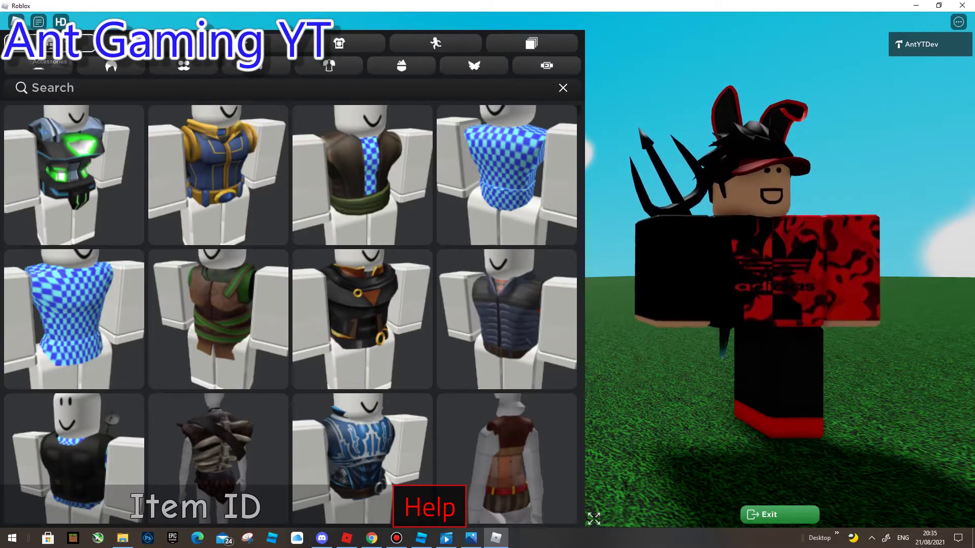
click(766, 504)
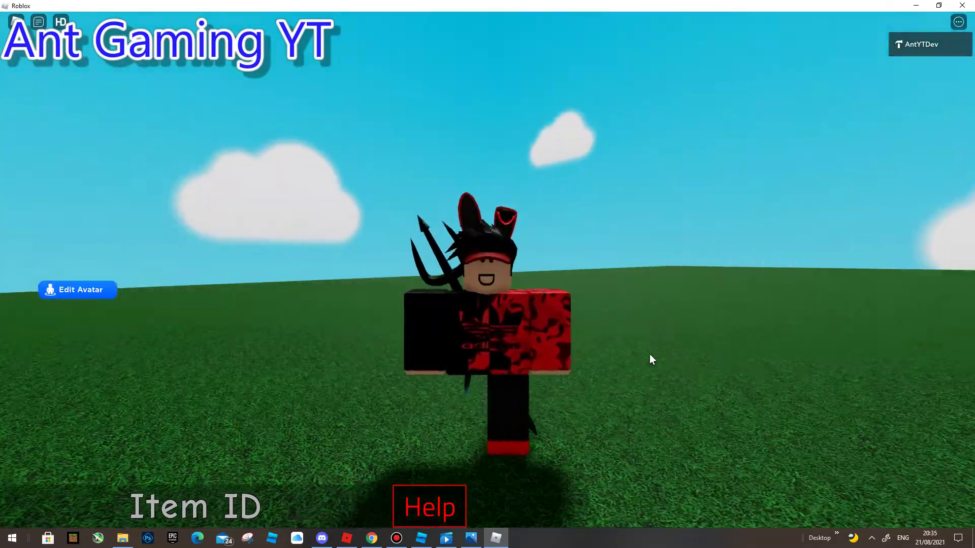
click(372, 538)
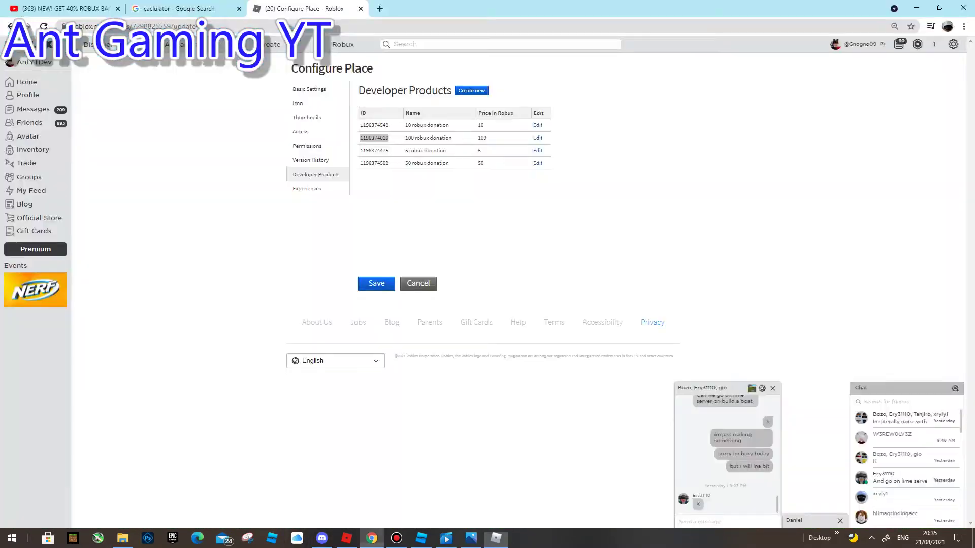
click(496, 539)
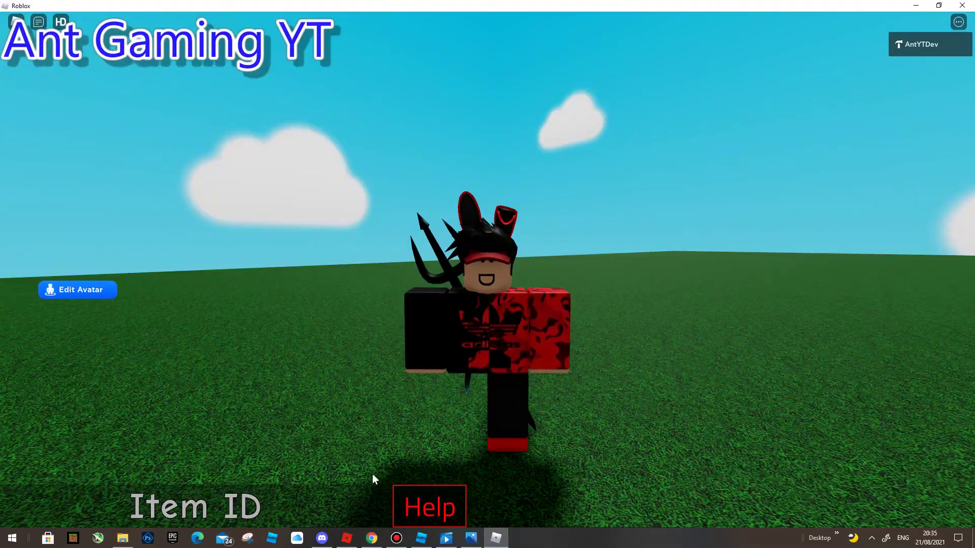
click(99, 293)
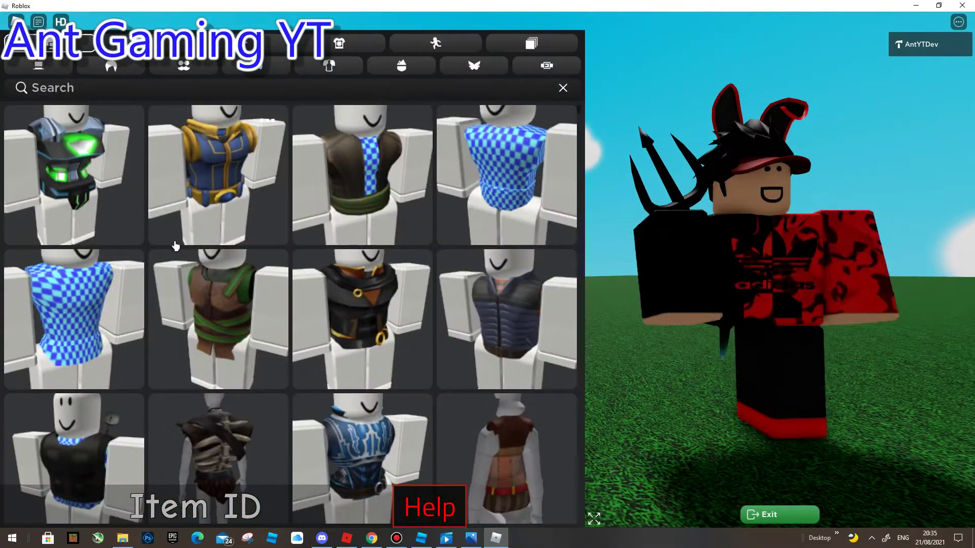
- Equip the purple spiky hair from the hair accessories and exit the avatar editor
click(39, 66)
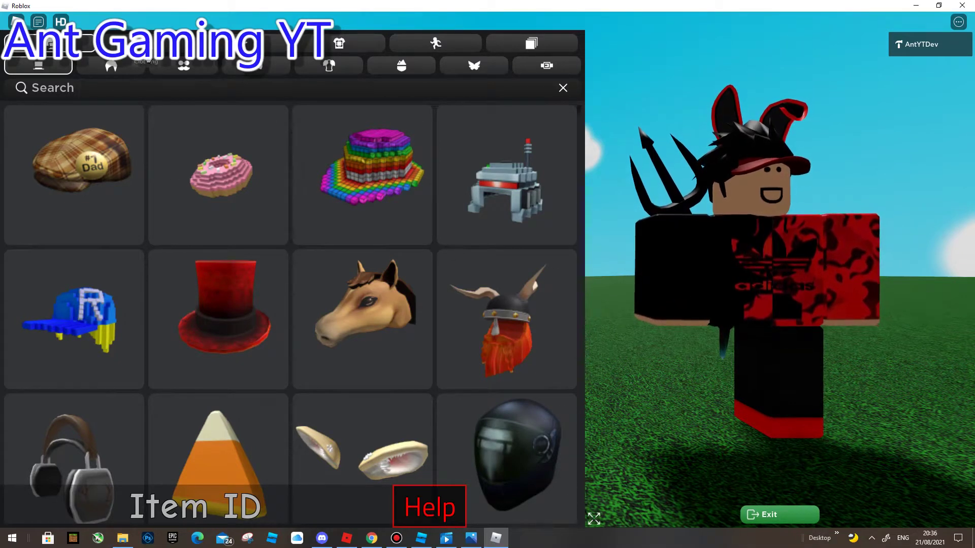
click(122, 69)
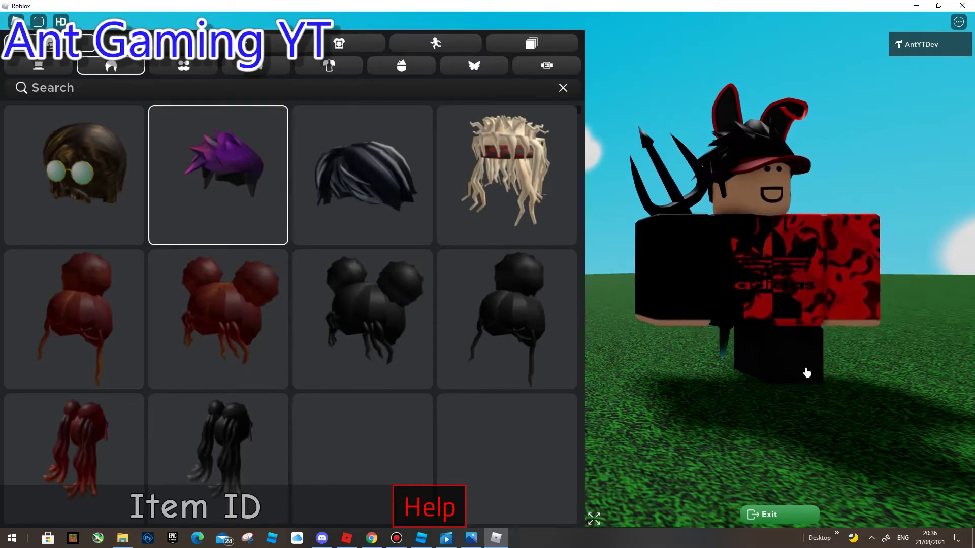
click(780, 515)
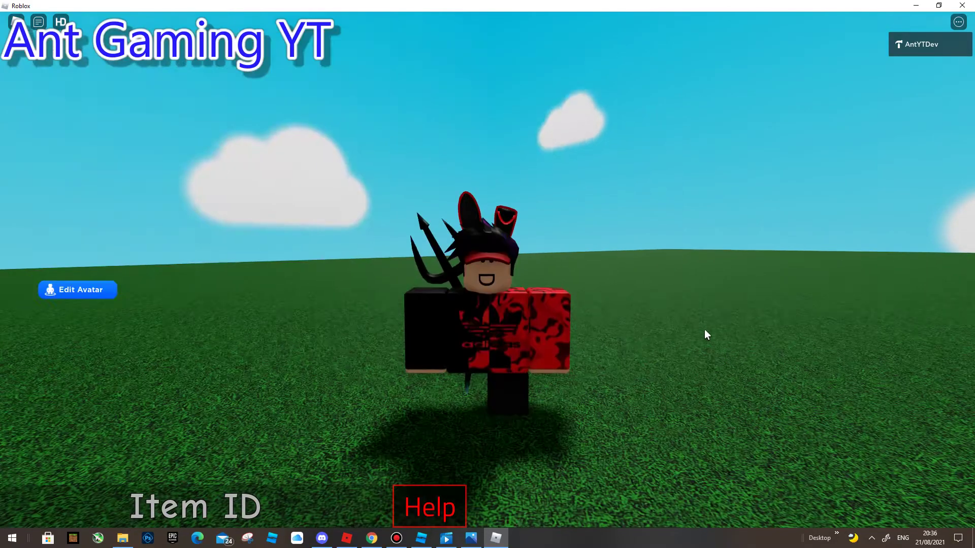
- Respawn the character and walk it around the spawn area to inspect the equipped purple hair
key(Escape)
key(Escape)
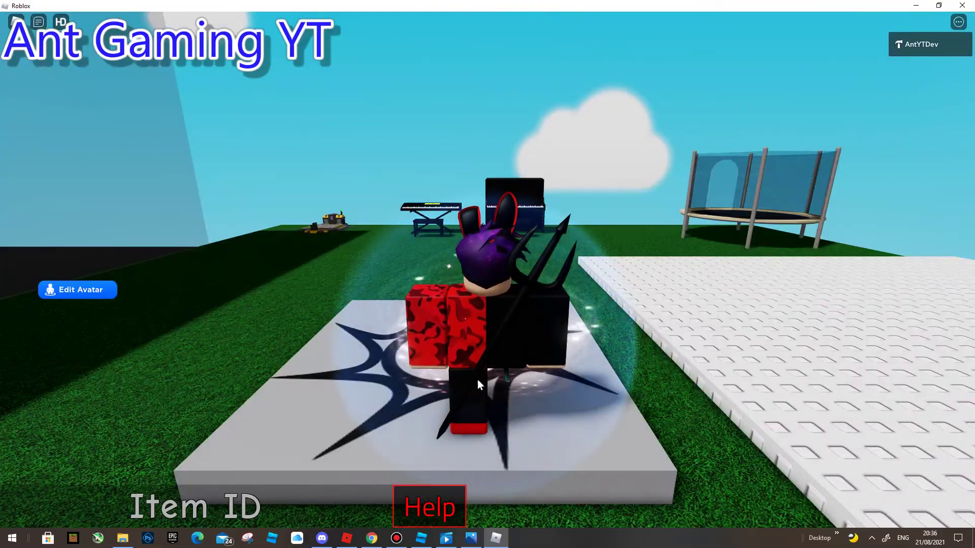
right_drag(543, 336, 543, 336)
scroll(544, 336, up, 5)
scroll(489, 264, down, 4)
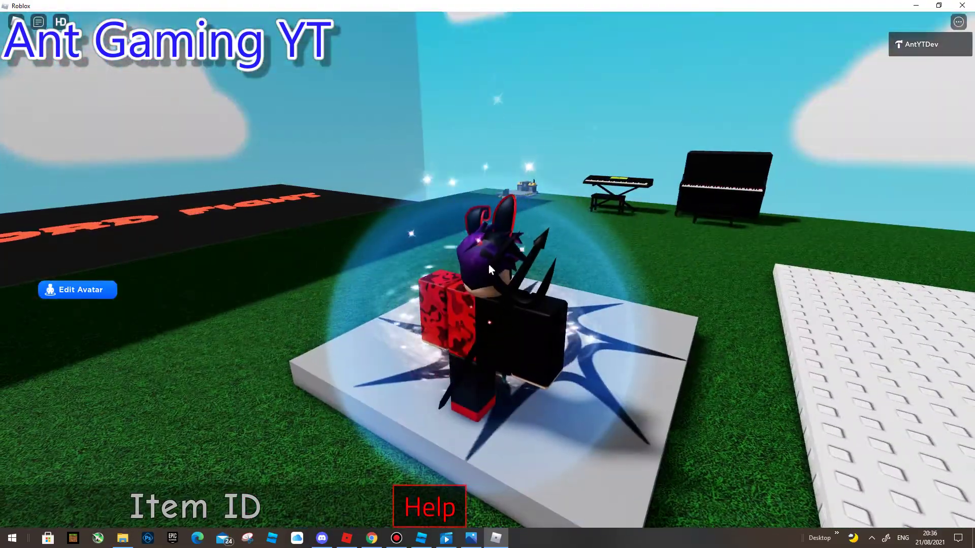
right_drag(489, 264, 488, 263)
scroll(487, 263, down, 5)
key(a)
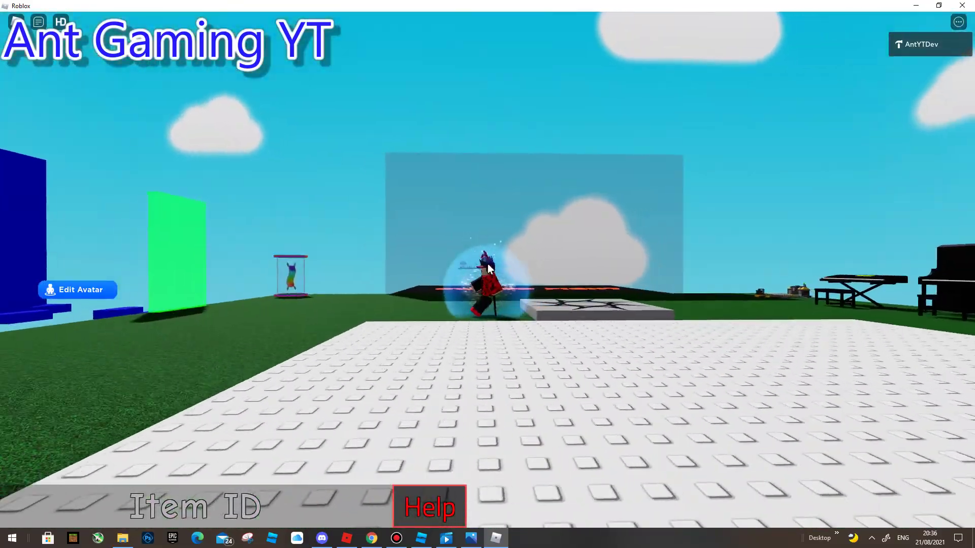
scroll(487, 263, up, 3)
key(s)
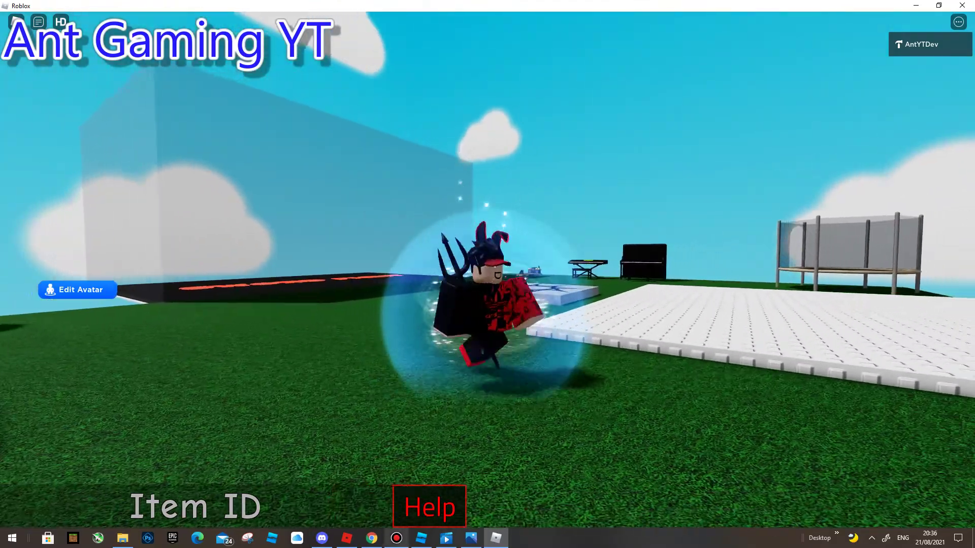
mouse_move(397, 538)
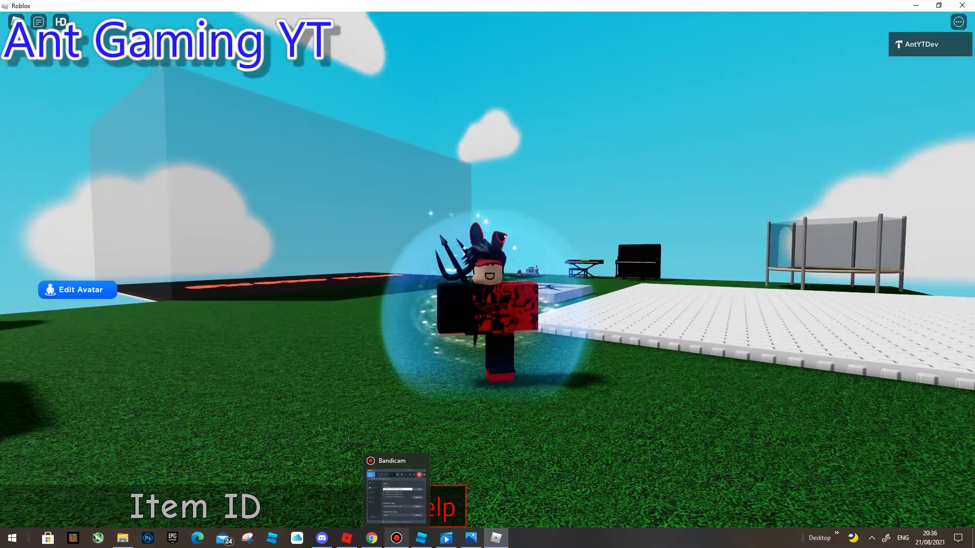
click(397, 538)
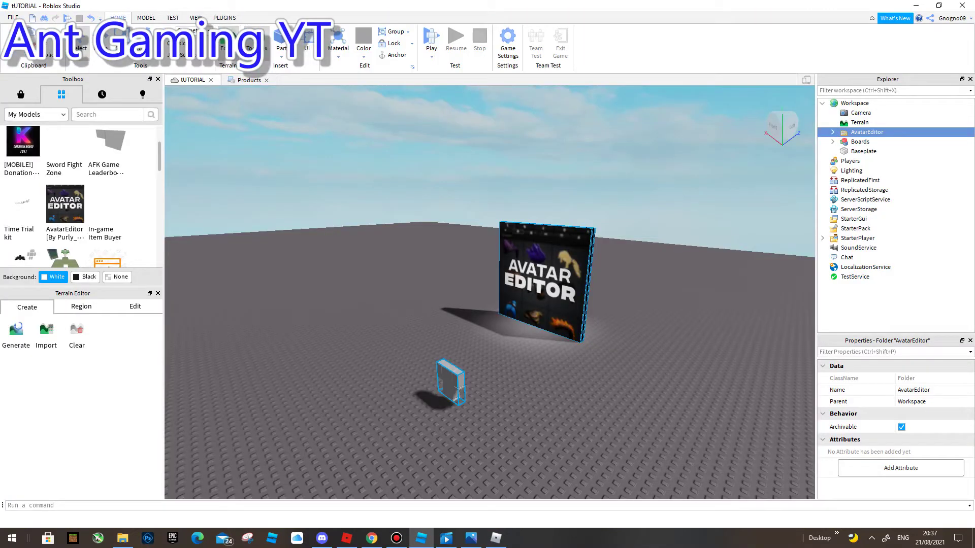
- In Roblox Studio, examine the AvatarEditor board and the small model in front of it from several viewpoints
key(a)
key(w)
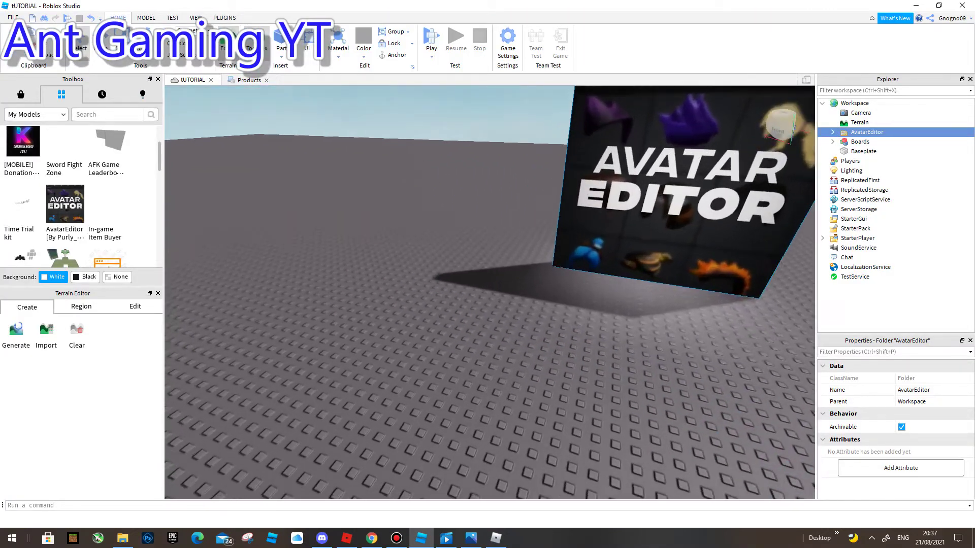
key(s)
scroll(108, 173, up, 2)
scroll(65, 193, down, 4)
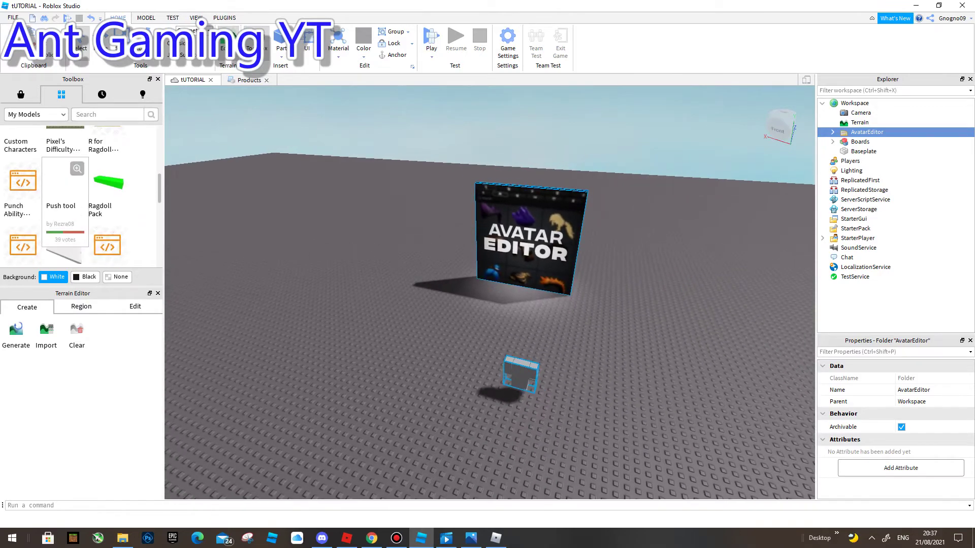
key(w)
key(d)
scroll(65, 203, up, 2)
key(w)
scroll(65, 214, up, 2)
key(s)
key(a)
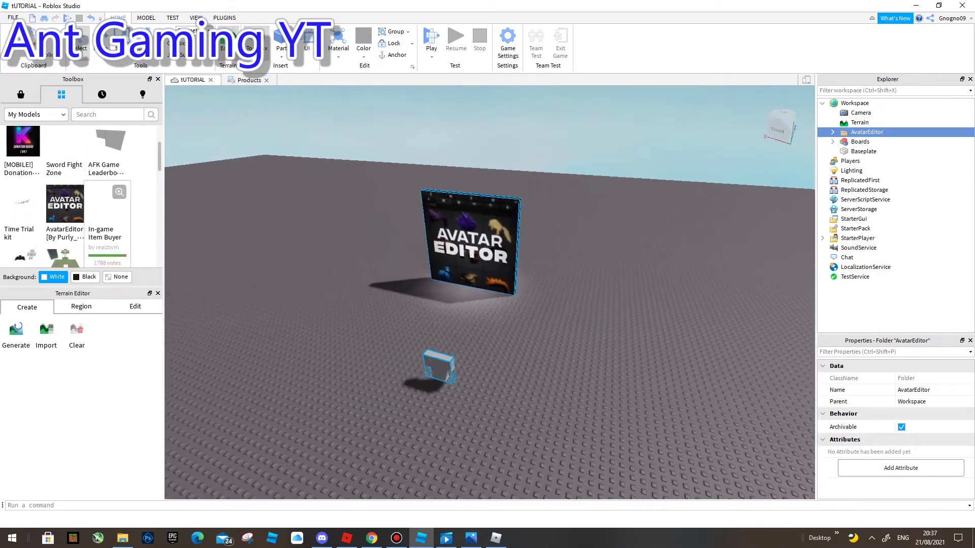
key(a)
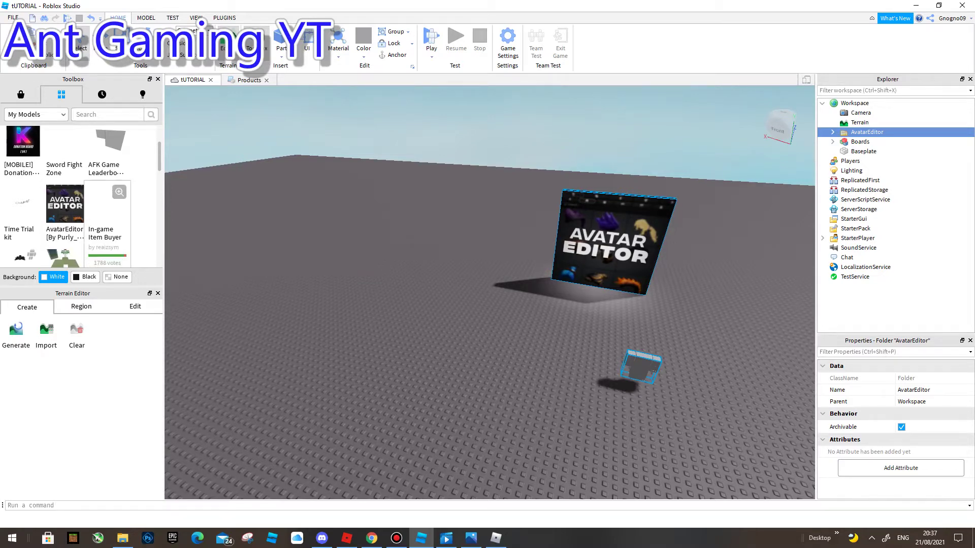
key(w)
key(w)
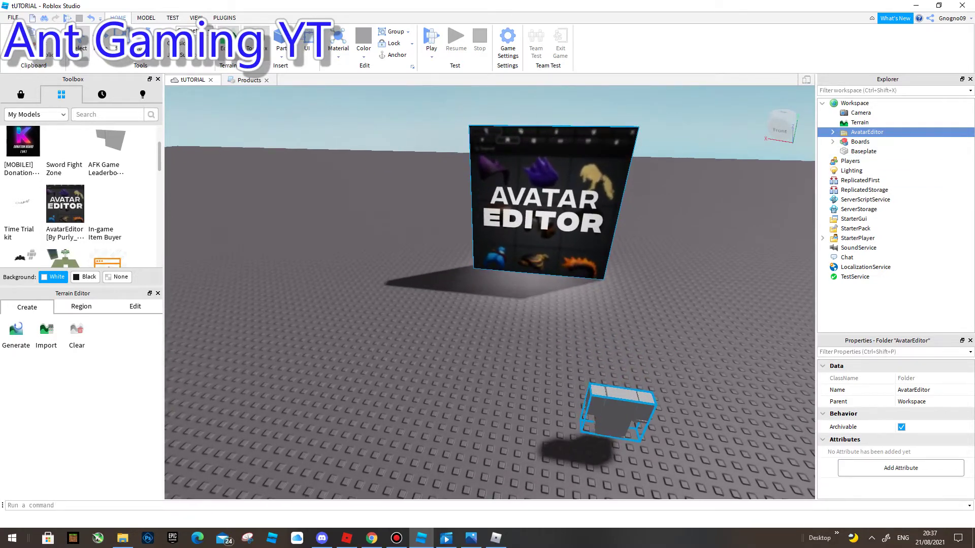
- Move the "Ungroup in [ReplicatedStorage]" model out of the AvatarEditor folder into ReplicatedStorage
mouse_move(874, 132)
click(833, 132)
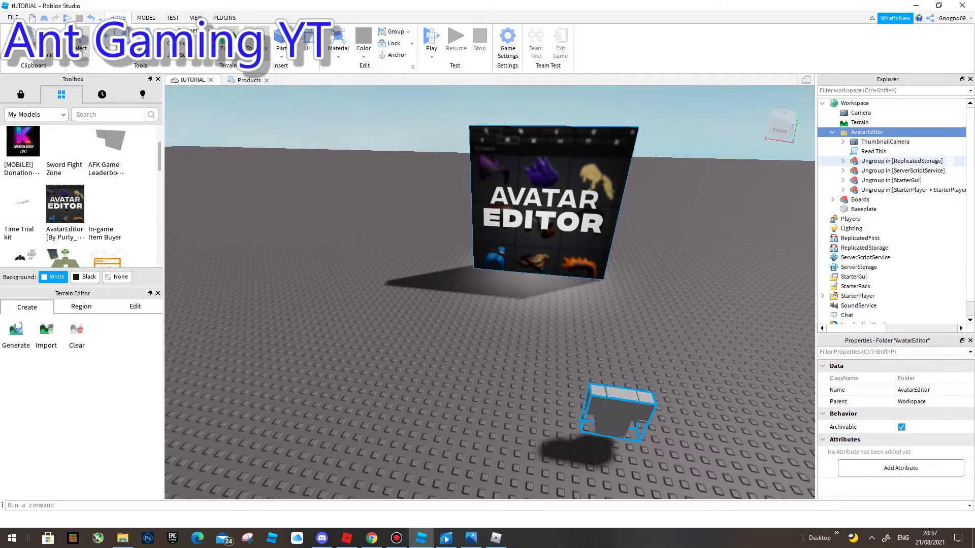
click(894, 161)
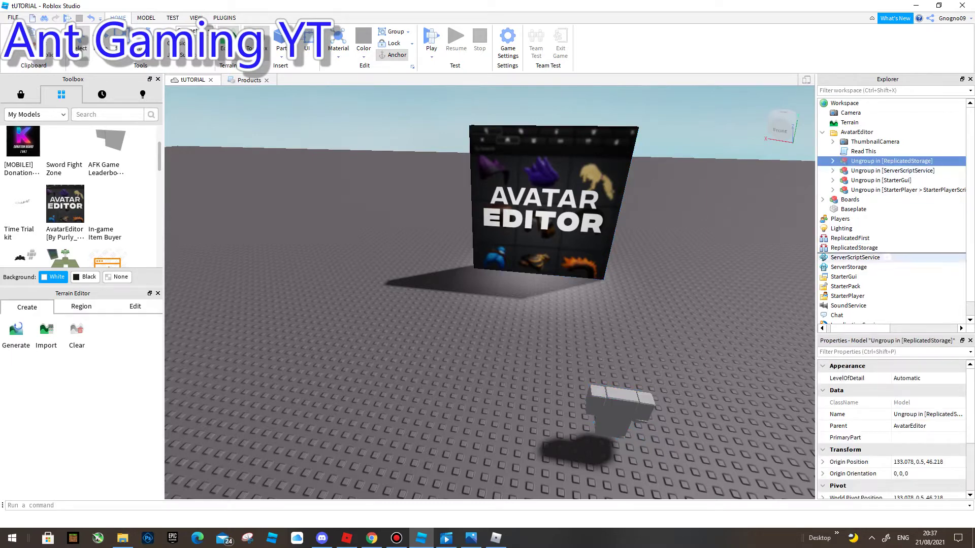
drag(870, 296, 938, 247)
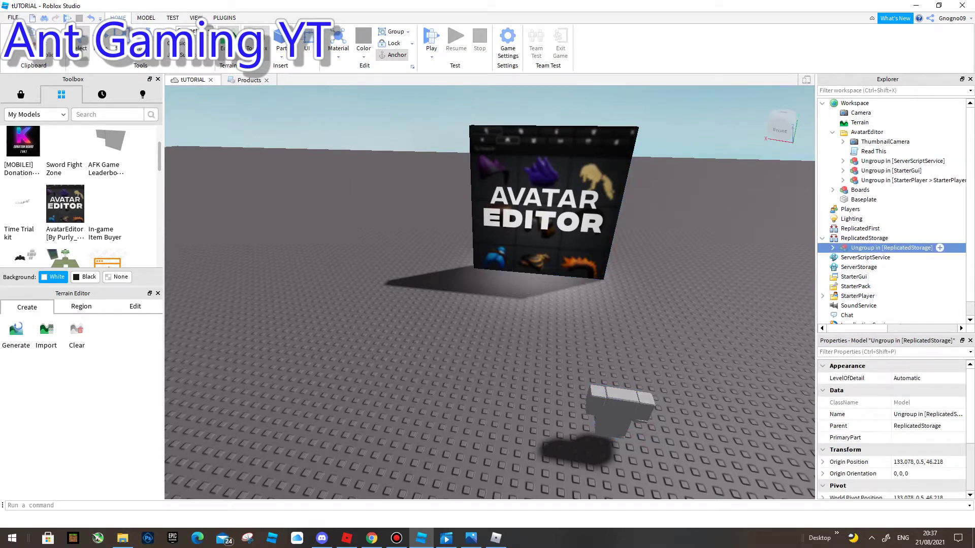
- Ungroup the "Ungroup in [ReplicatedStorage]" model inside ReplicatedStorage
right_click(939, 248)
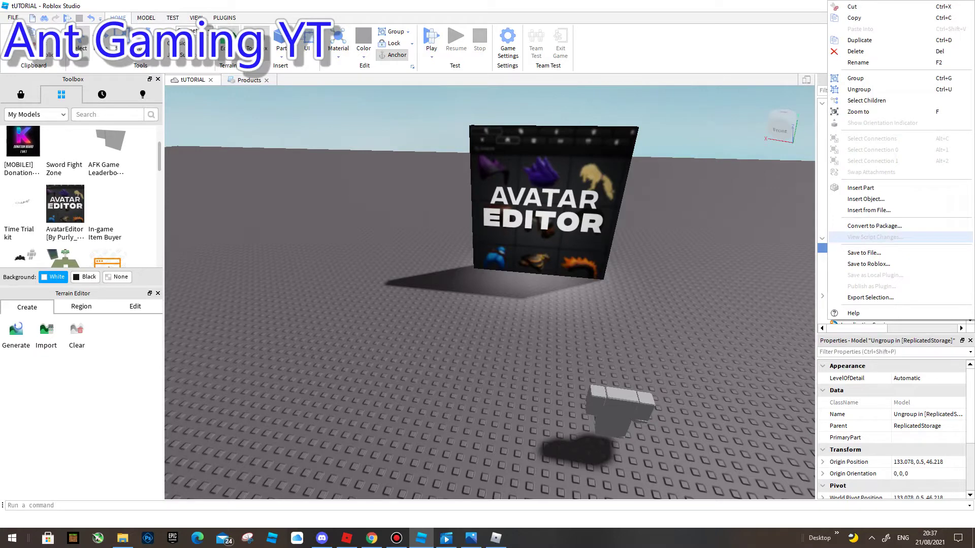
click(863, 89)
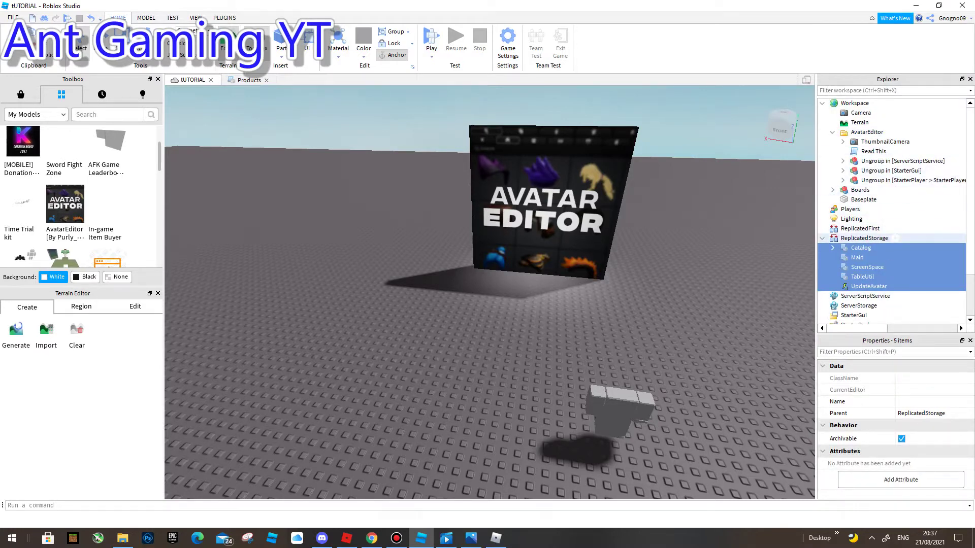
- Move the "Ungroup in [StarterPlayer > StarterPlayerScripts]" model from the AvatarEditor folder into StarterPlayerScripts and ungroup it there
click(904, 181)
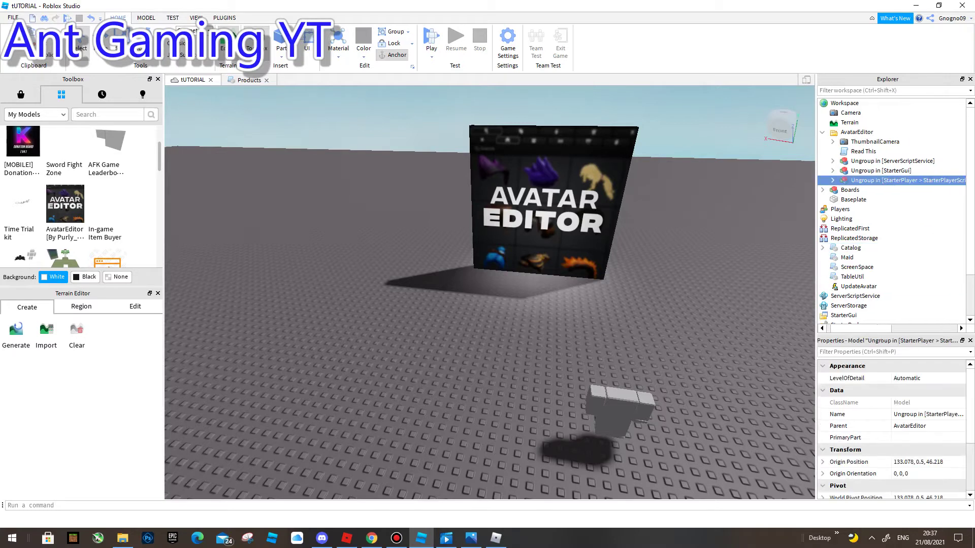
scroll(863, 229, down, 3)
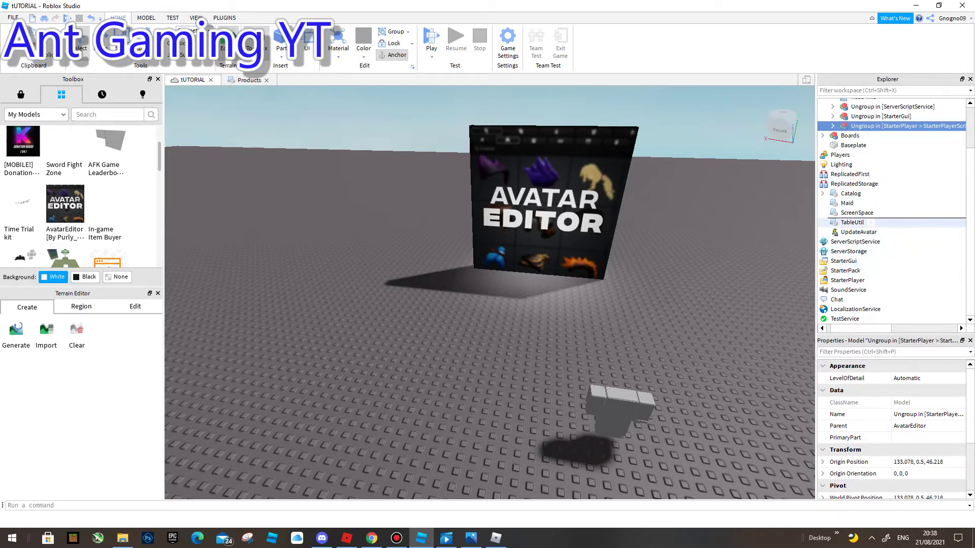
scroll(904, 171, up, 3)
scroll(874, 183, right, 2)
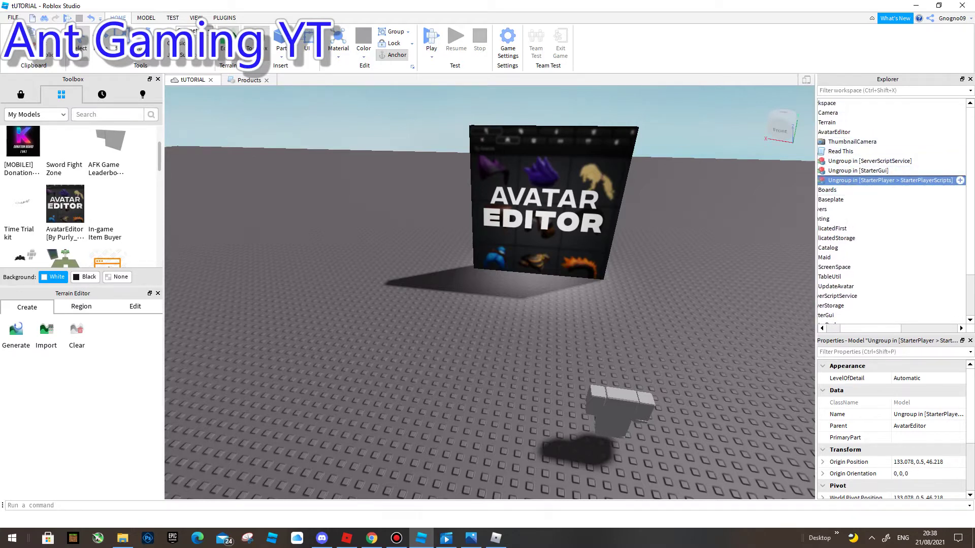
scroll(894, 160, down, 3)
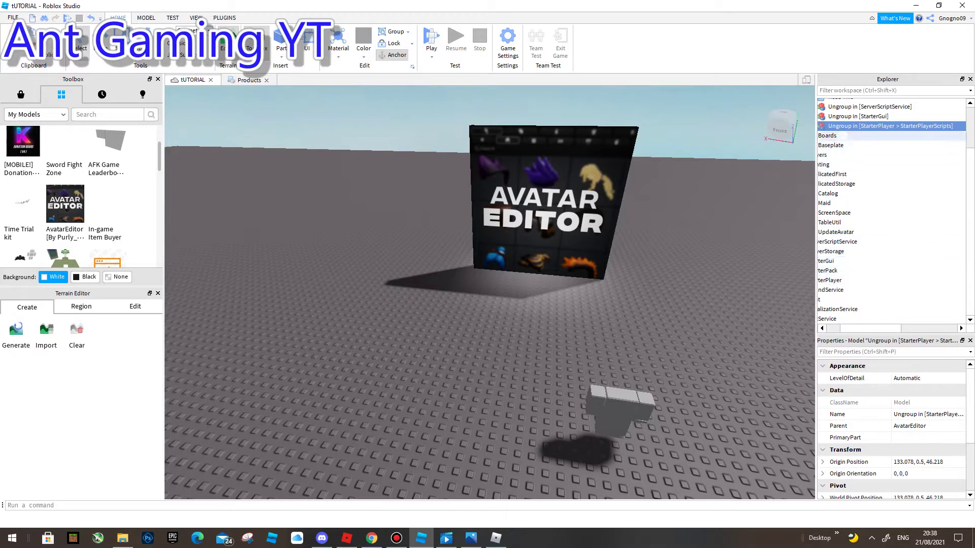
drag(873, 126, 873, 280)
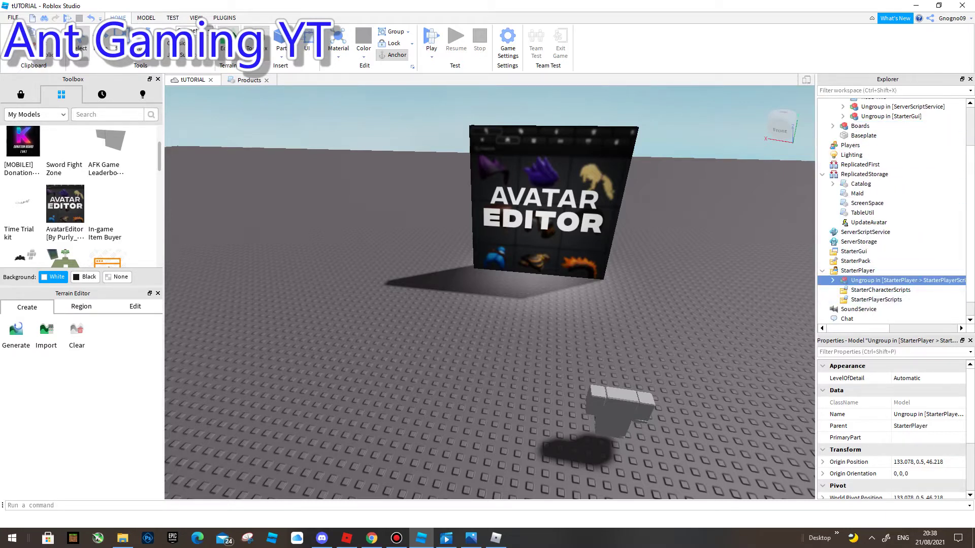
drag(865, 280, 866, 300)
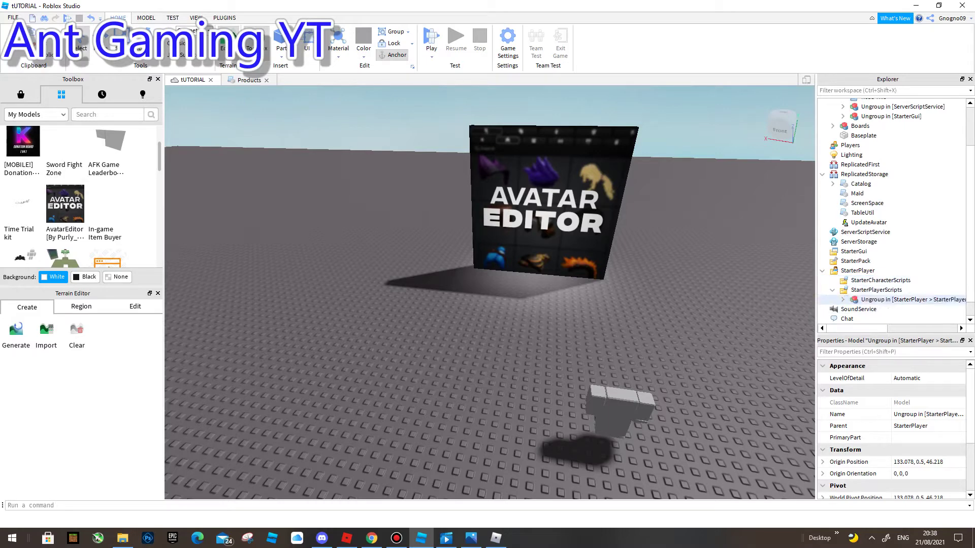
right_click(894, 300)
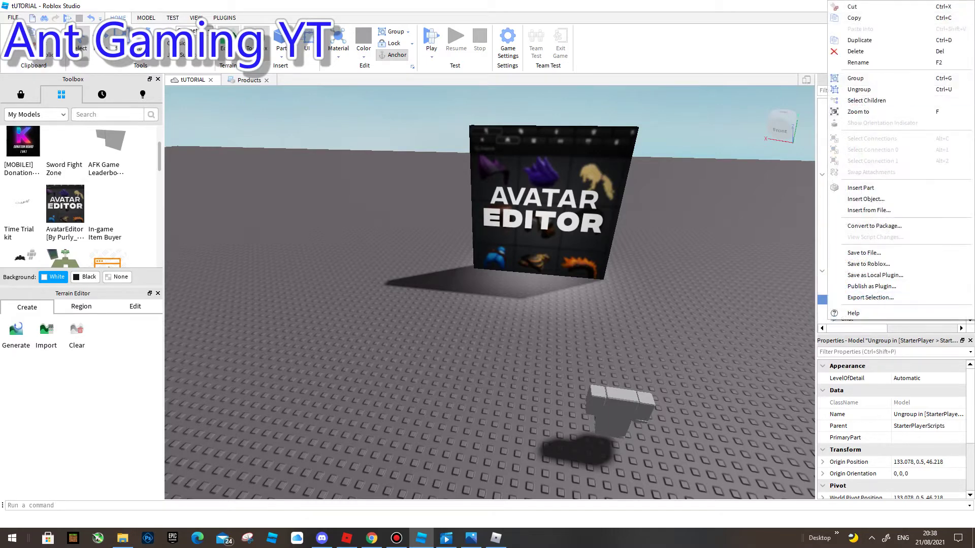
click(859, 89)
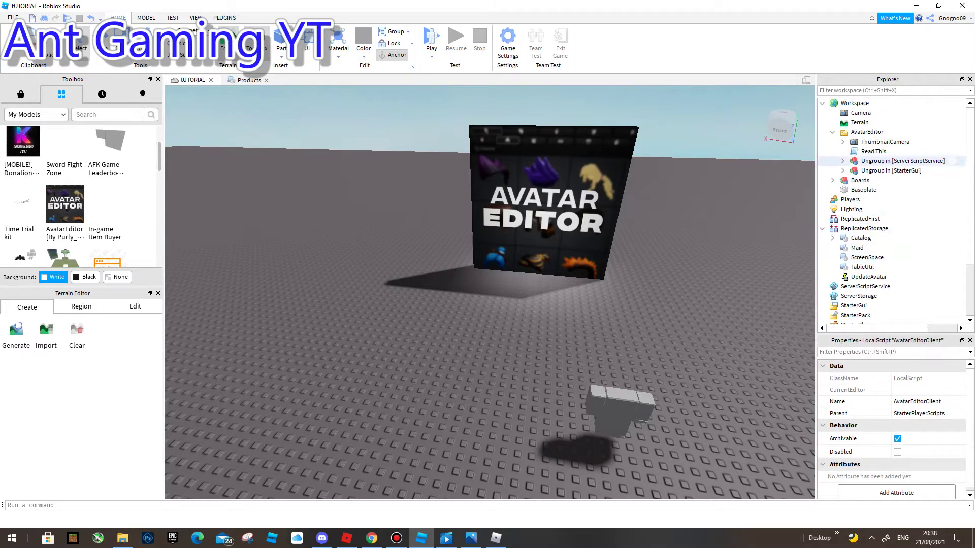
- Move the "Ungroup in [StarterGui]" model from the AvatarEditor folder into StarterGui and ungroup it there
drag(882, 171, 864, 279)
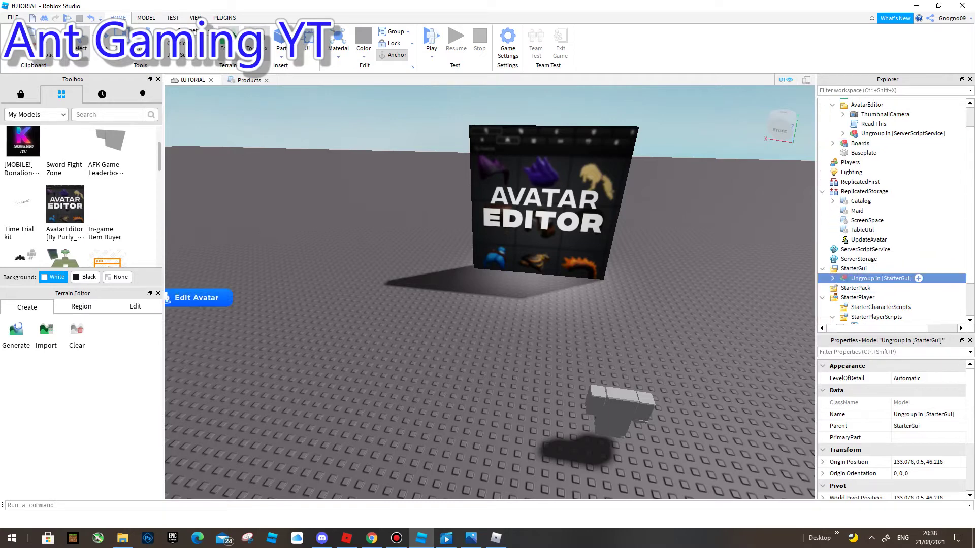
right_click(864, 279)
click(864, 89)
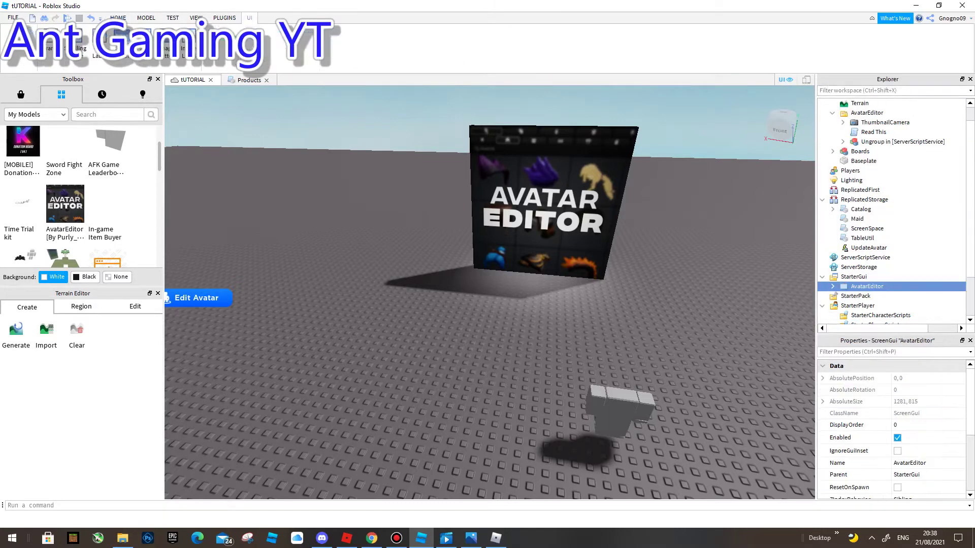
- Move the "Ungroup in [ServerScriptService]" model from the AvatarEditor folder into ServerScriptService and ungroup it there
scroll(873, 161, up, 1)
drag(872, 161, 863, 203)
right_click(863, 203)
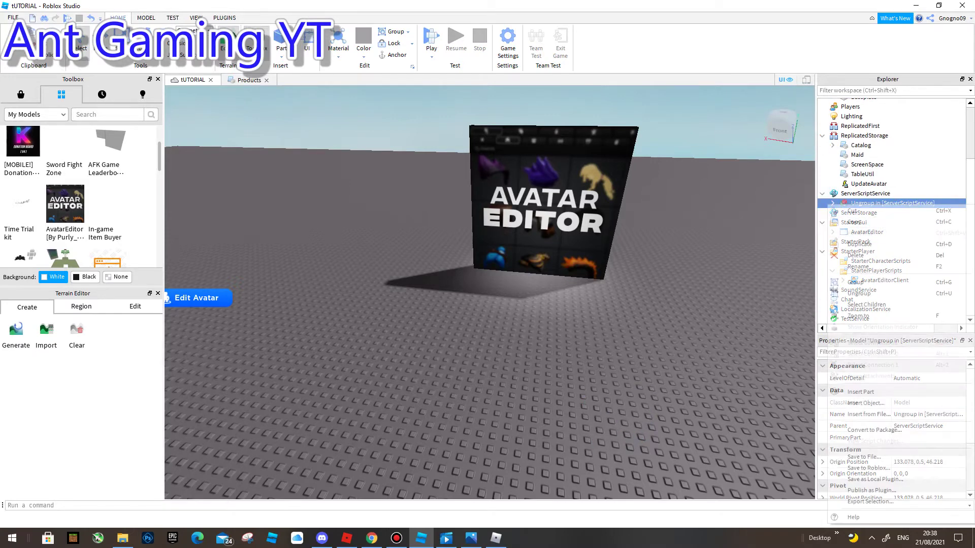
click(859, 293)
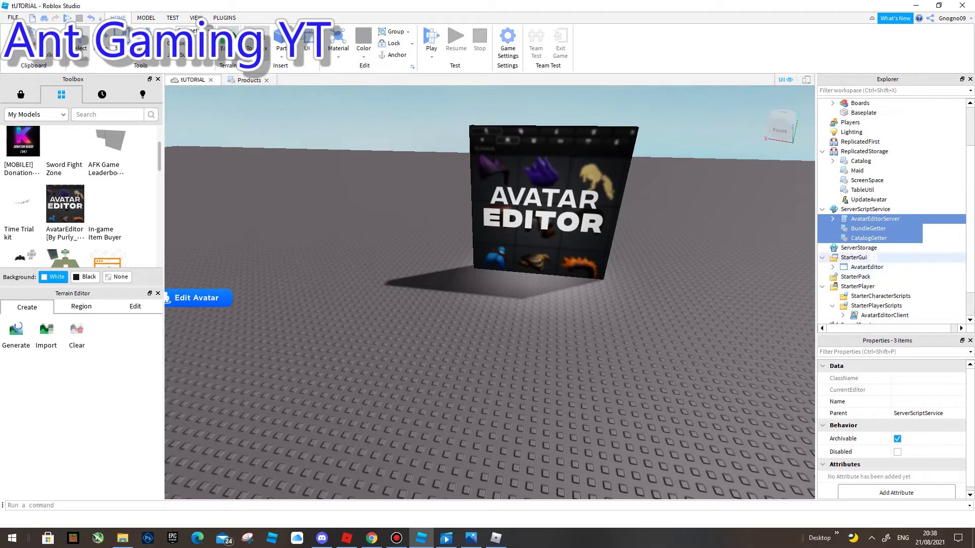
- Filter the Explorer for "frame" and select the Main frame of the AvatarEditor GUI in StarterGui
click(873, 257)
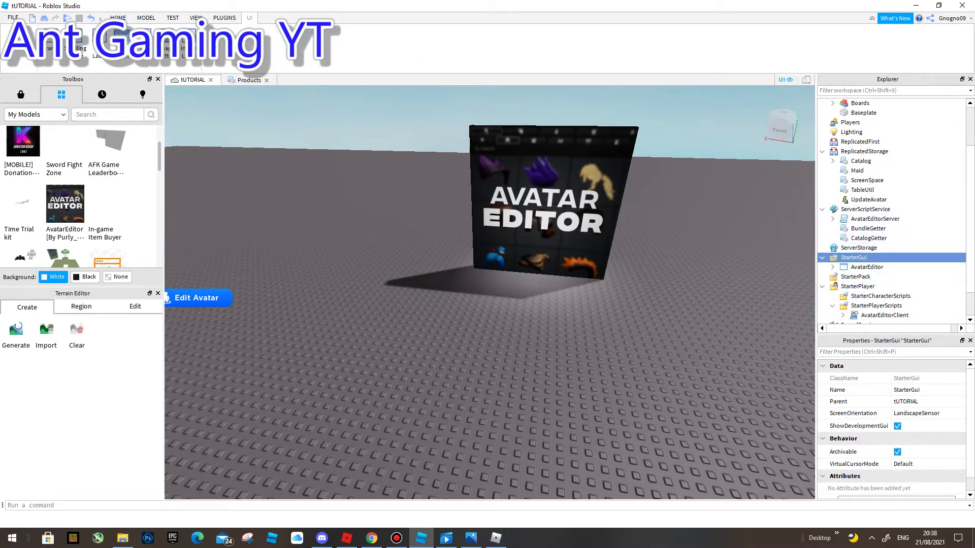
text(frame)
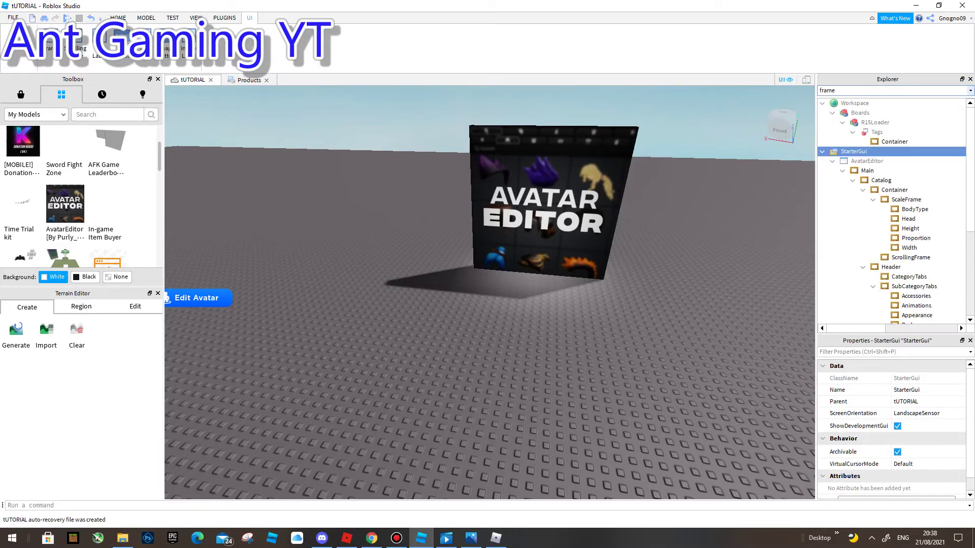
click(867, 171)
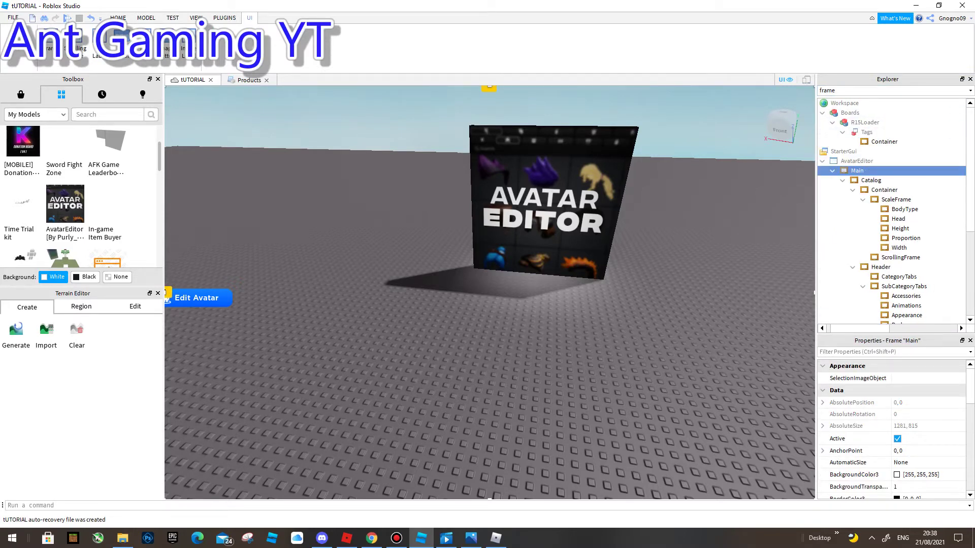
- Try to reposition the "Edit Avatar" text label in the viewport, and undo the last change
mouse_move(203, 298)
mouse_down()
mouse_move(207, 312)
mouse_move(197, 303)
mouse_move(203, 292)
mouse_up()
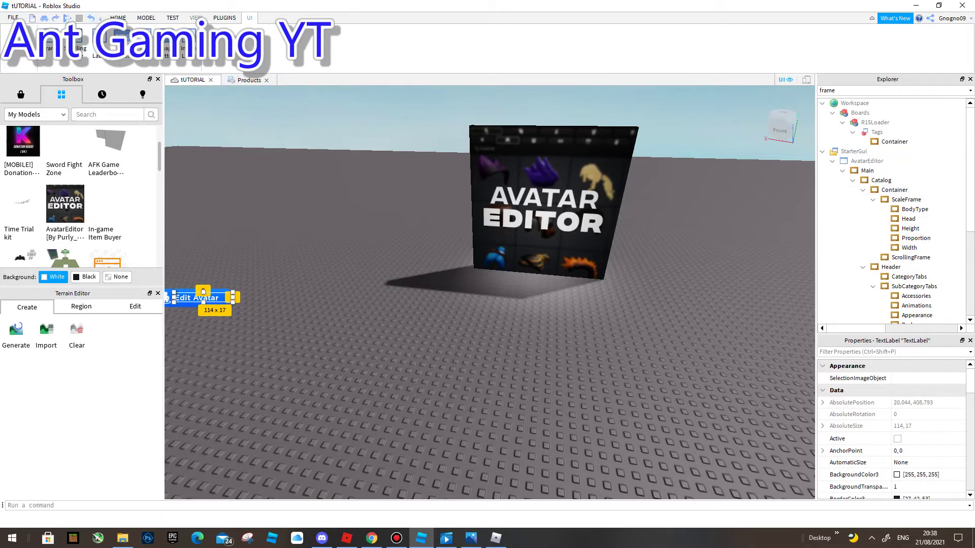
click(91, 18)
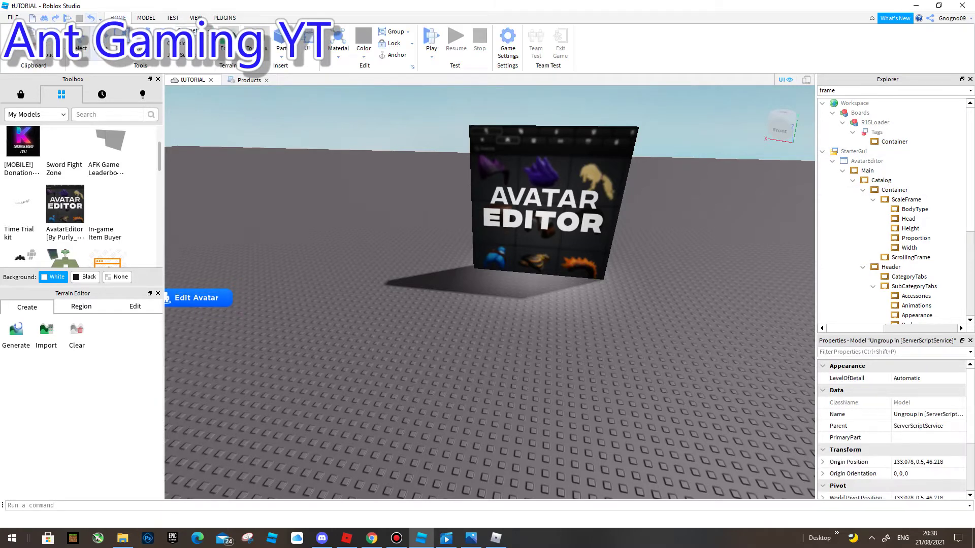
- Inspect the outlines of the Main, Catalog, Container, BodyType and ScaleFrame frames in the AvatarEditor GUI
click(869, 171)
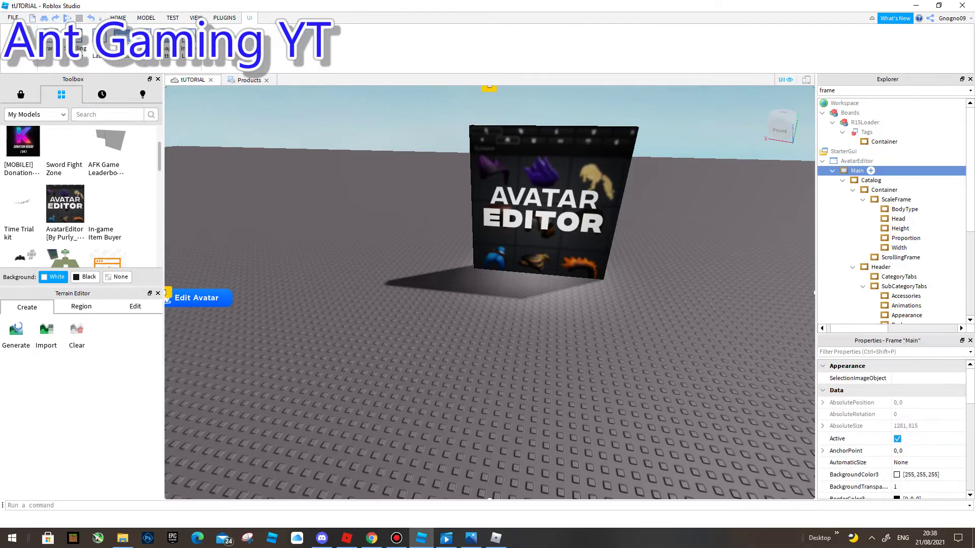
click(883, 181)
click(874, 189)
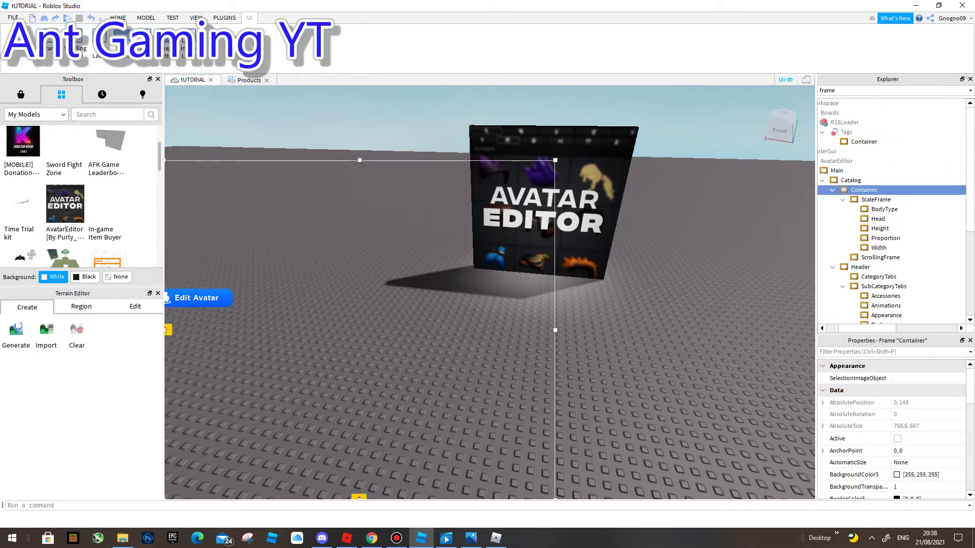
click(885, 210)
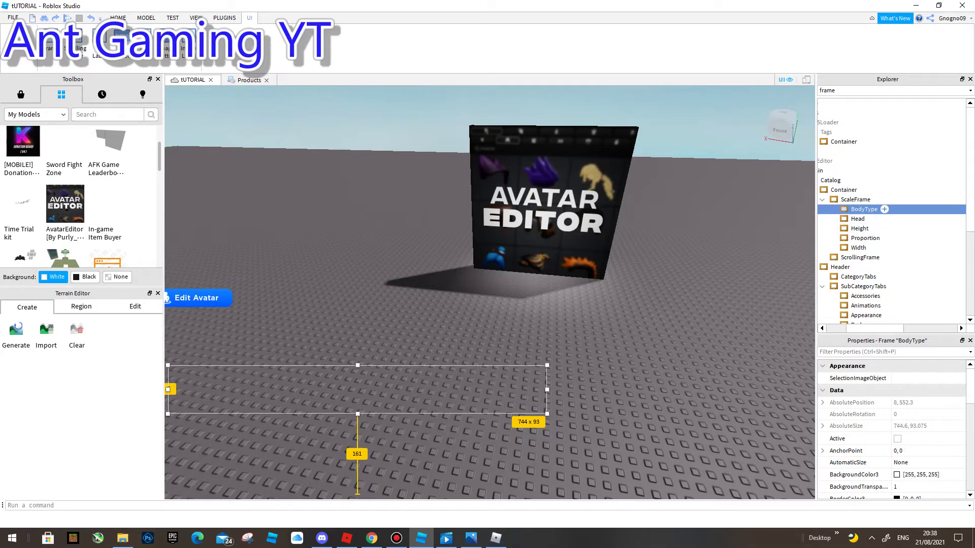
click(856, 200)
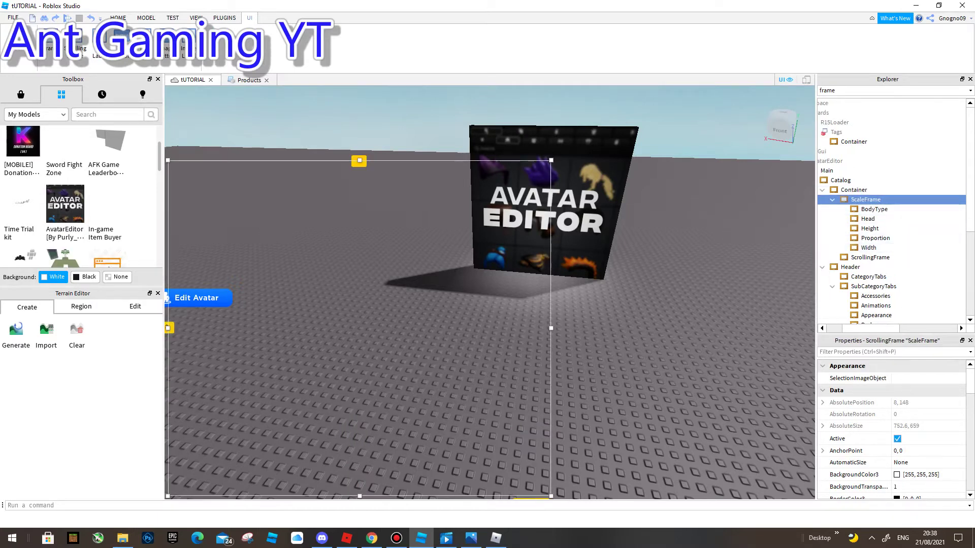
- Shift the "Edit Avatar" text label about 7 pixels to the left and deselect it
mouse_move(196, 298)
mouse_down()
mouse_move(218, 322)
mouse_move(196, 293)
mouse_up()
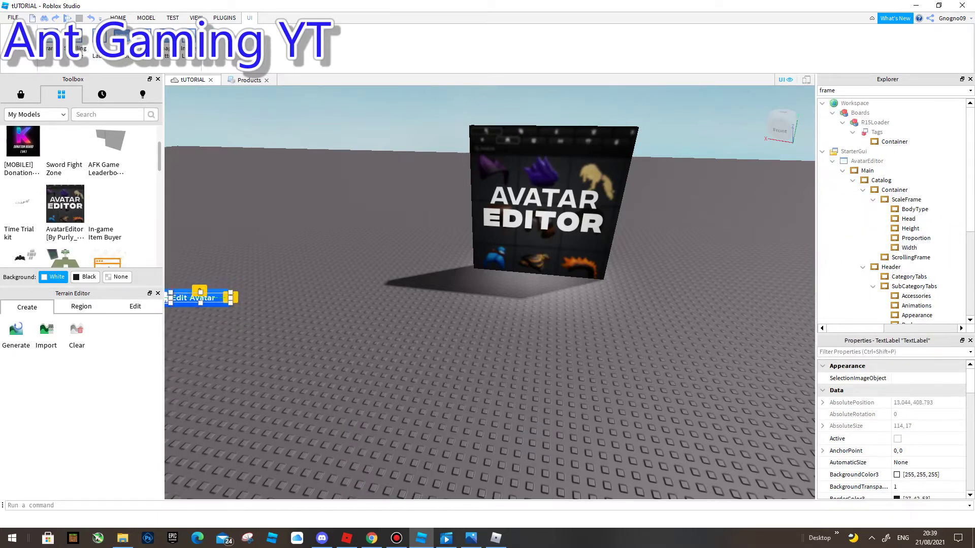
key(Escape)
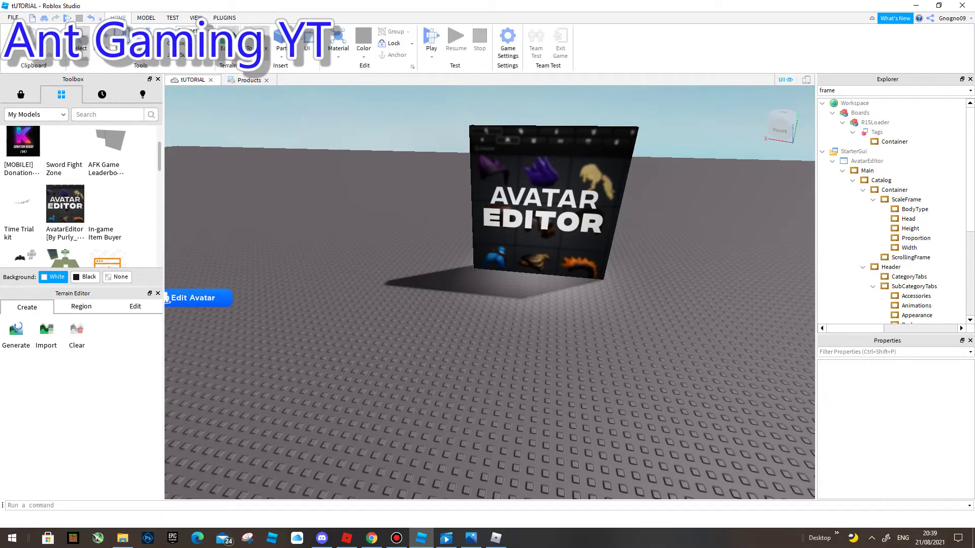
- Look through the filtered frames under StarterGui and StarterPlayerScripts and view the Avatar Editor board from farther away
scroll(882, 272, down, 3)
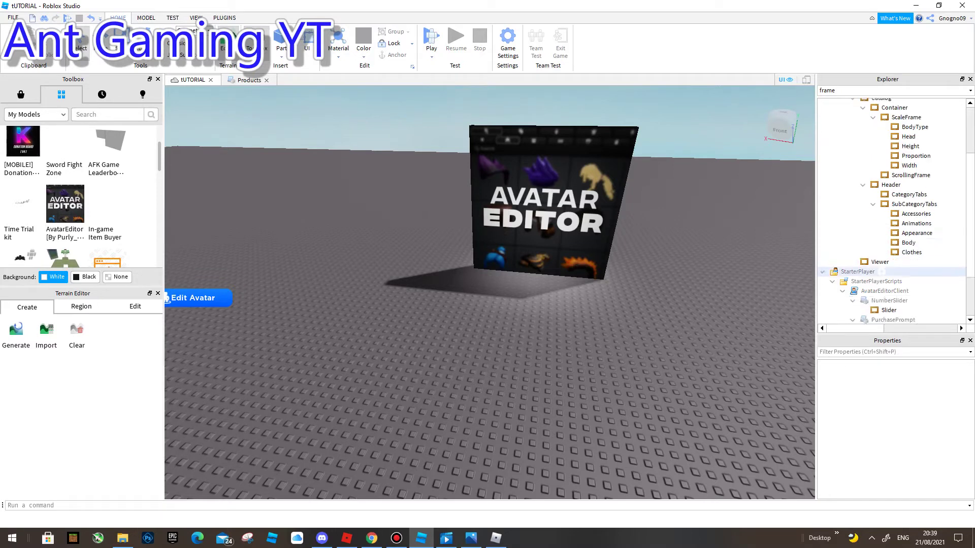
scroll(893, 304, down, 2)
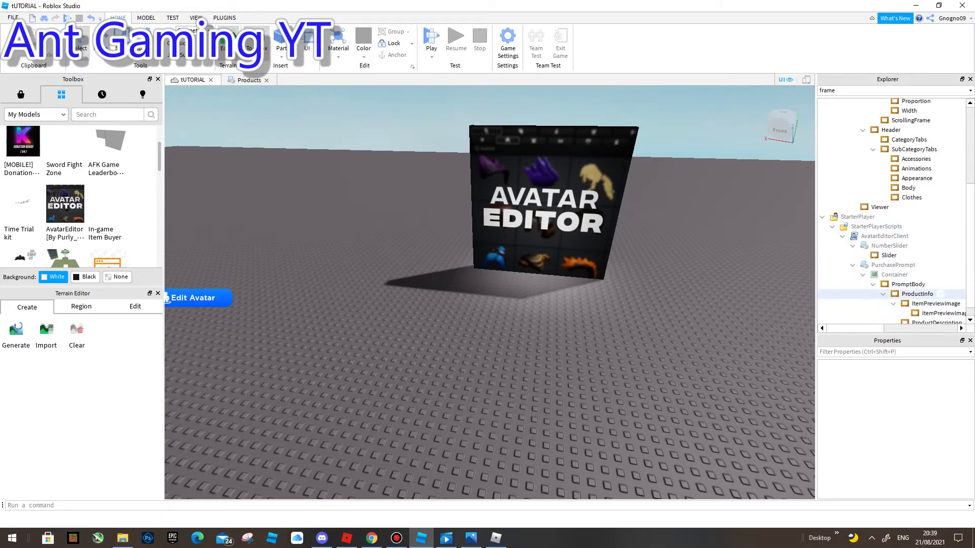
scroll(940, 294, down, 1)
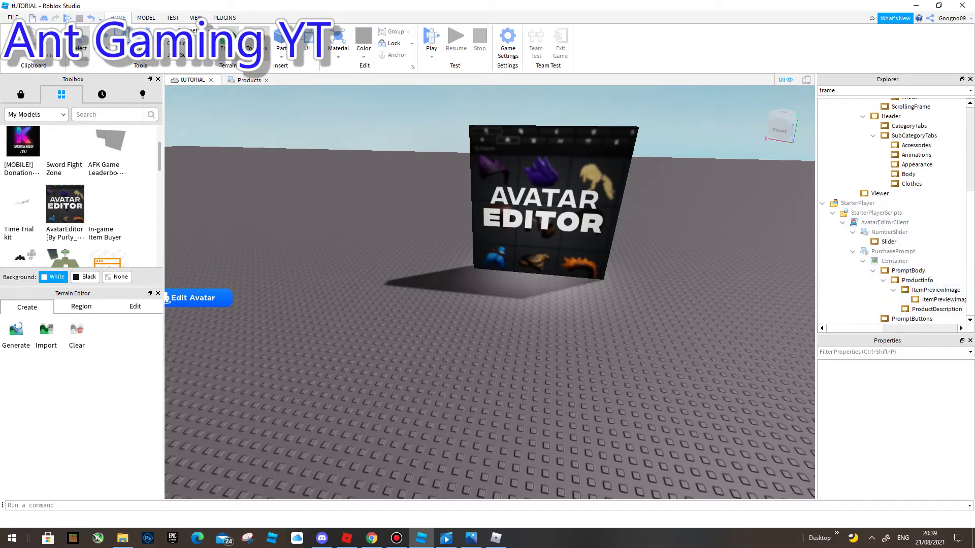
scroll(881, 170, up, 5)
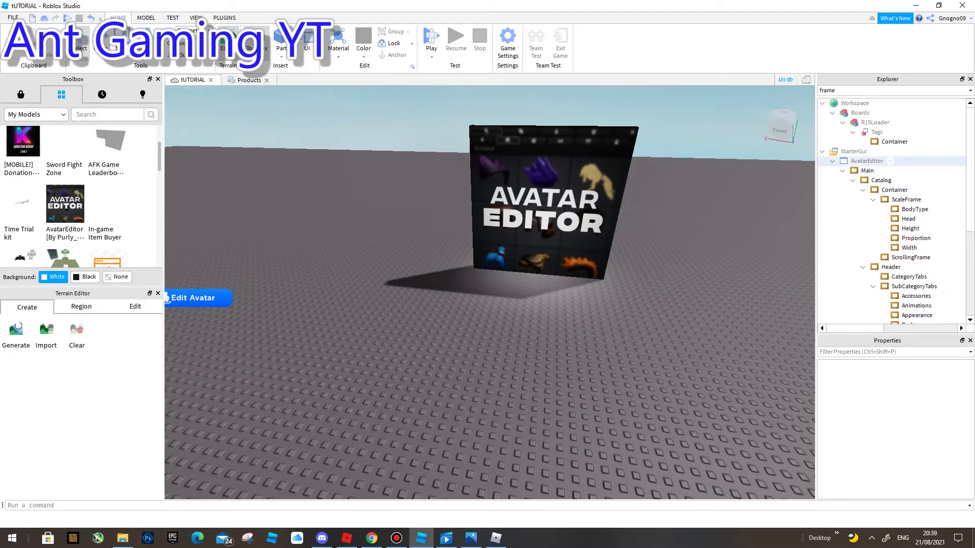
scroll(489, 291, down, 3)
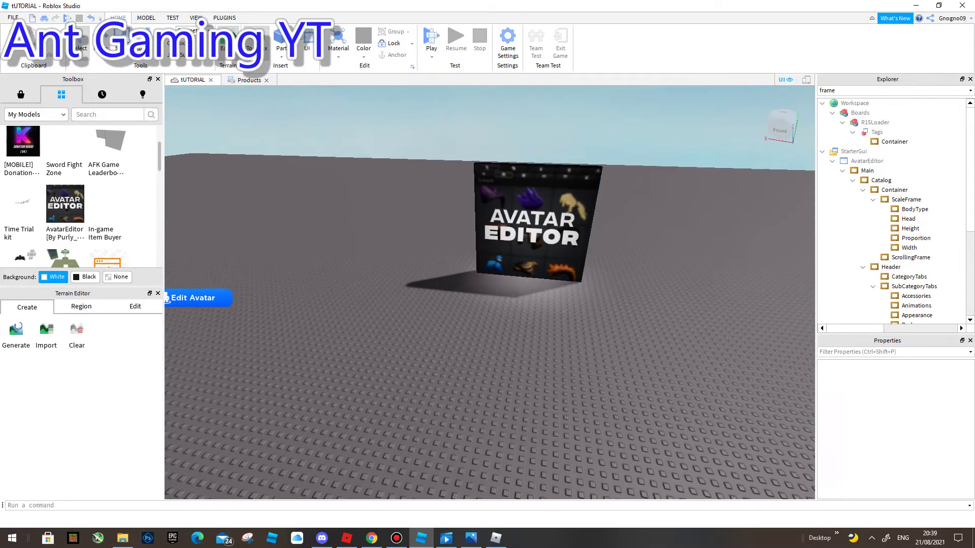
scroll(490, 292, down, 5)
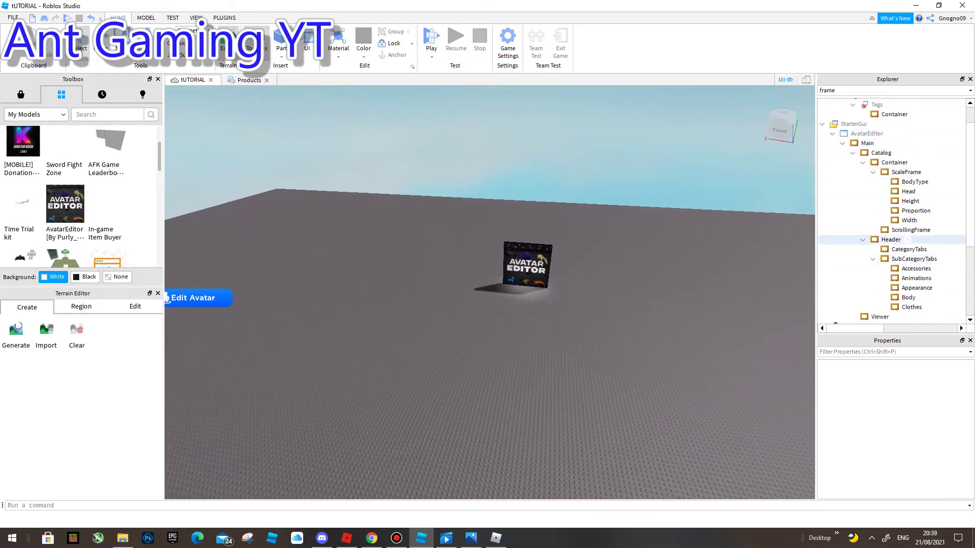
scroll(909, 240, down, 1)
scroll(909, 239, down, 2)
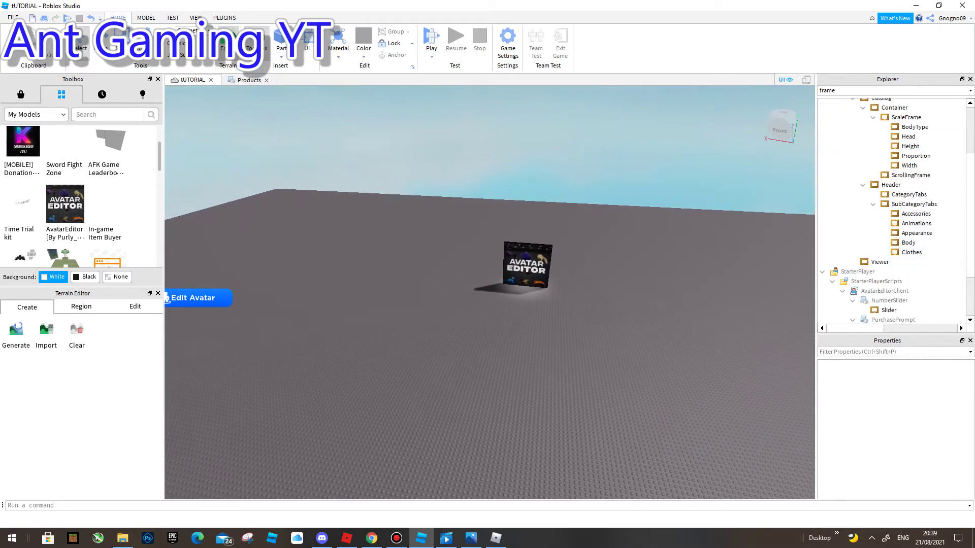
- Examine the outlines of the Accessories, CategoryTabs, Header, Proportion and ScrollingFrame frames in the AvatarEditor GUI
click(915, 214)
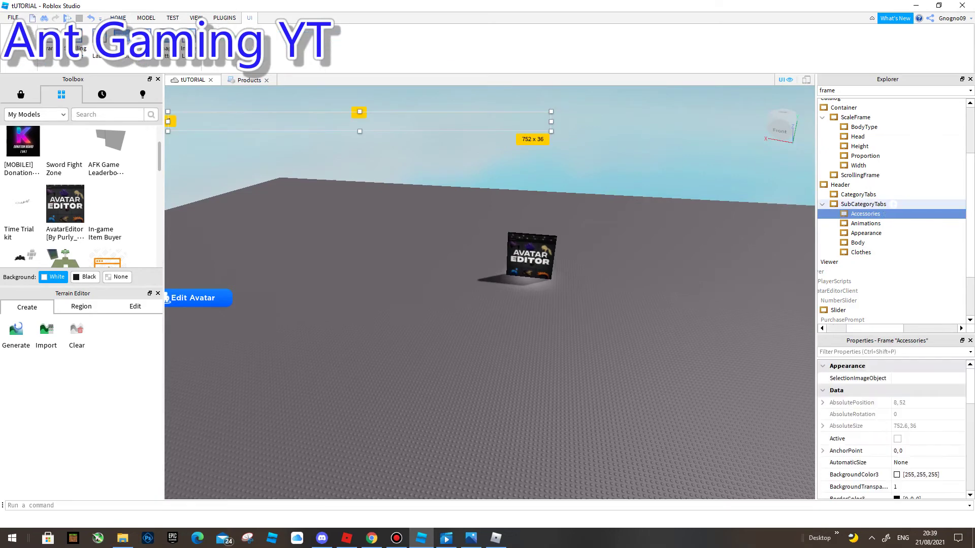
click(909, 194)
click(867, 185)
click(870, 175)
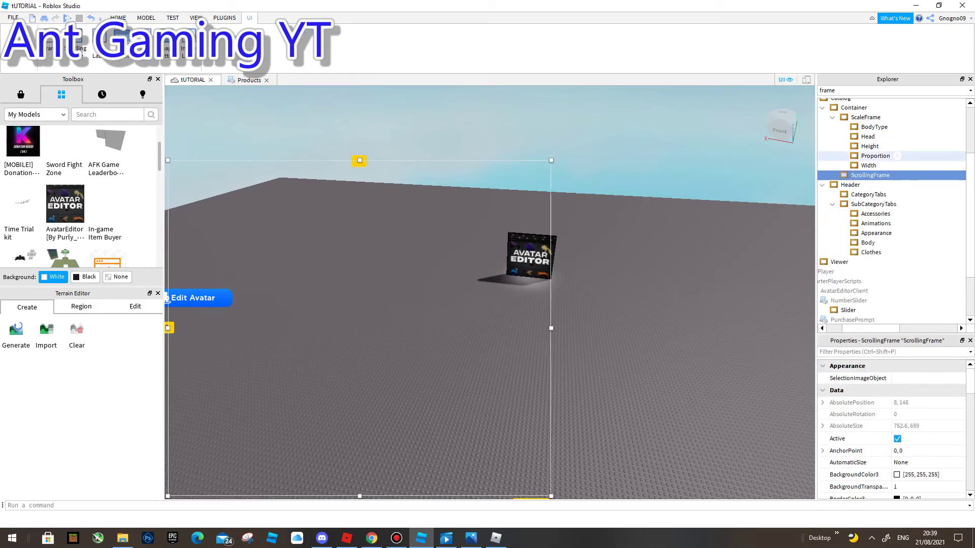
click(871, 156)
click(870, 175)
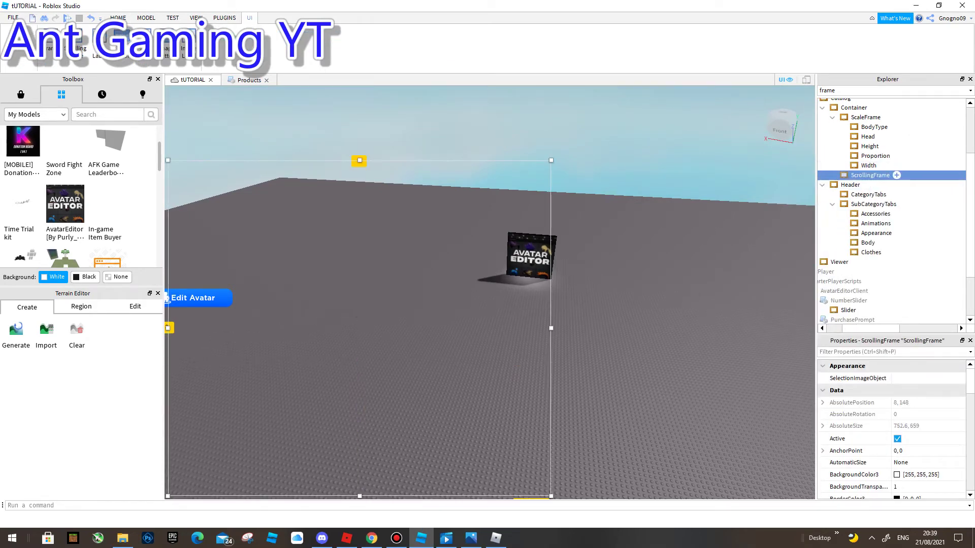
key(w)
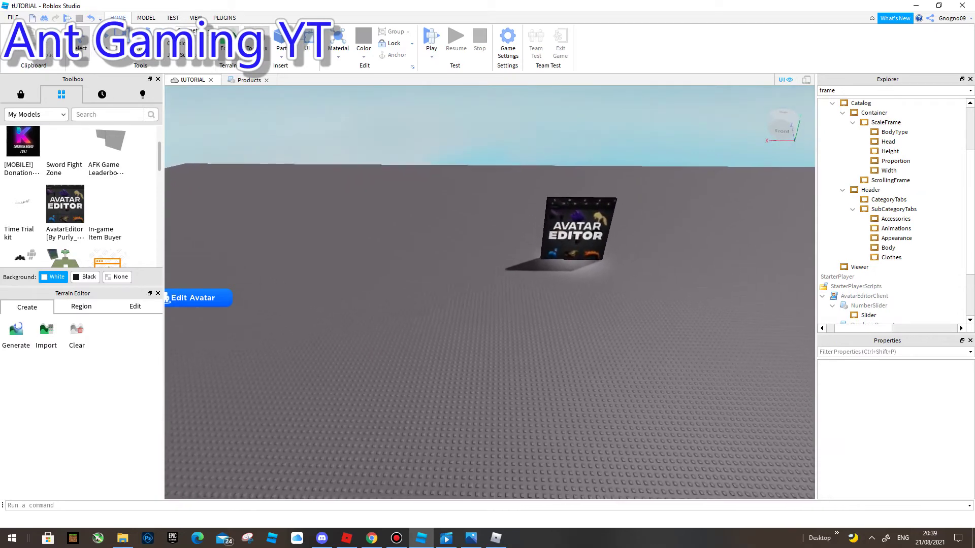
key(s)
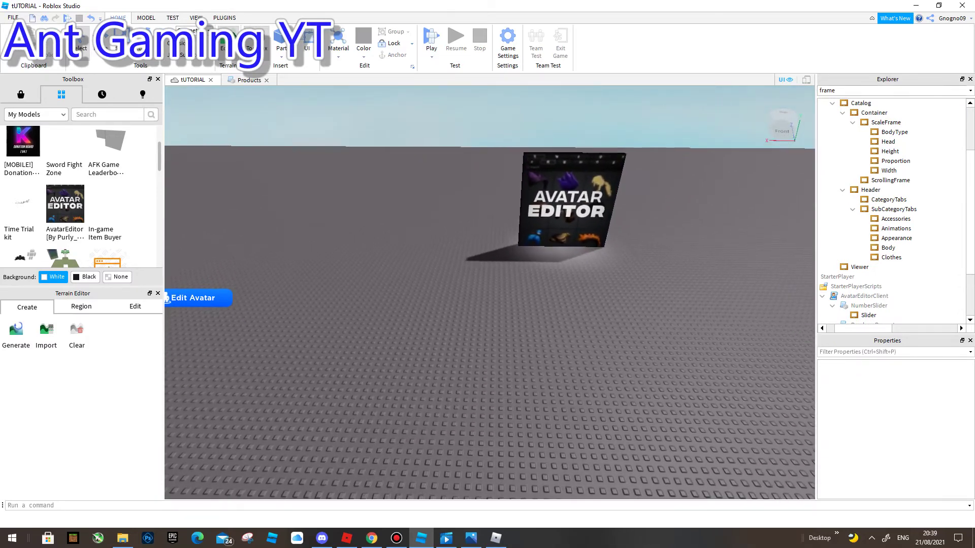
key(d)
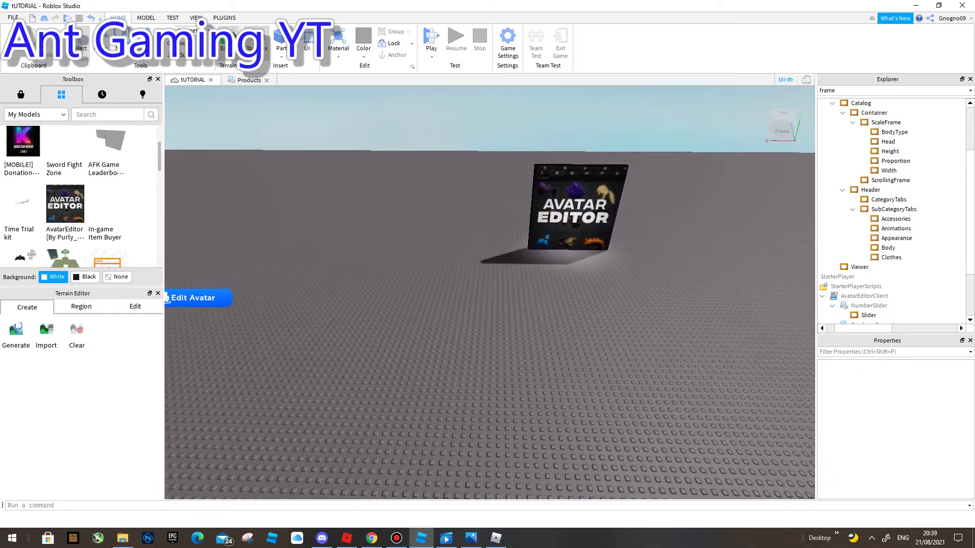
scroll(894, 213, up, 3)
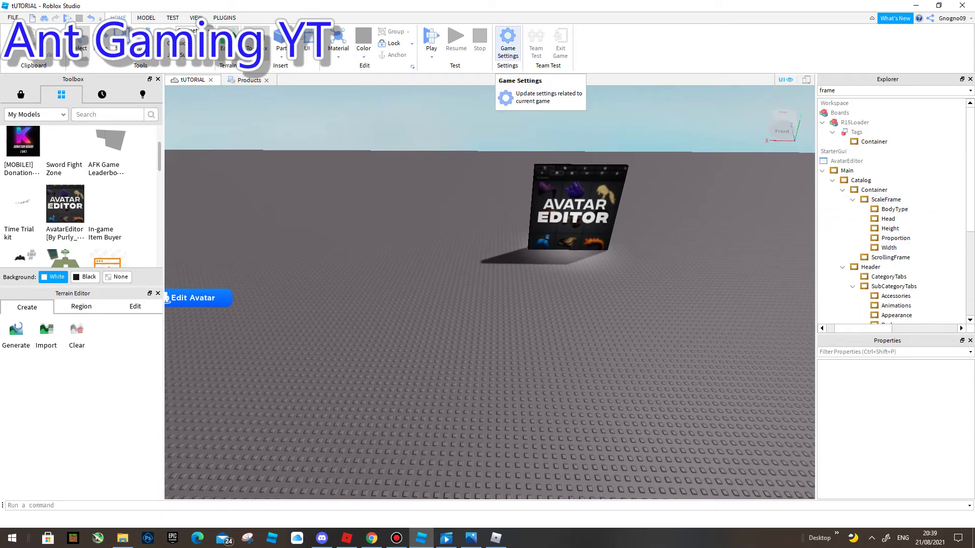
- Review the Security options for HTTP requests, Studio API access, third-party sales and teleports in the game settings, and close them without saving
click(508, 40)
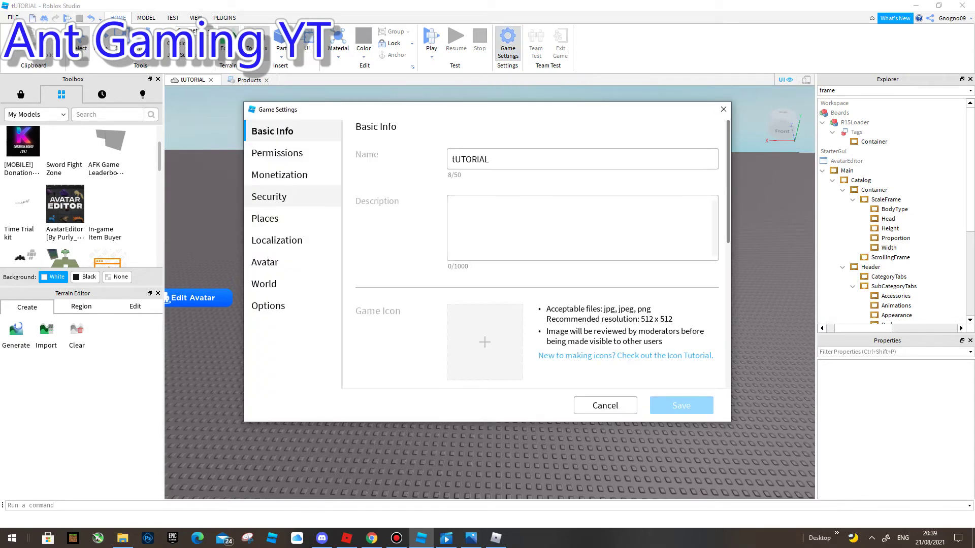
click(269, 197)
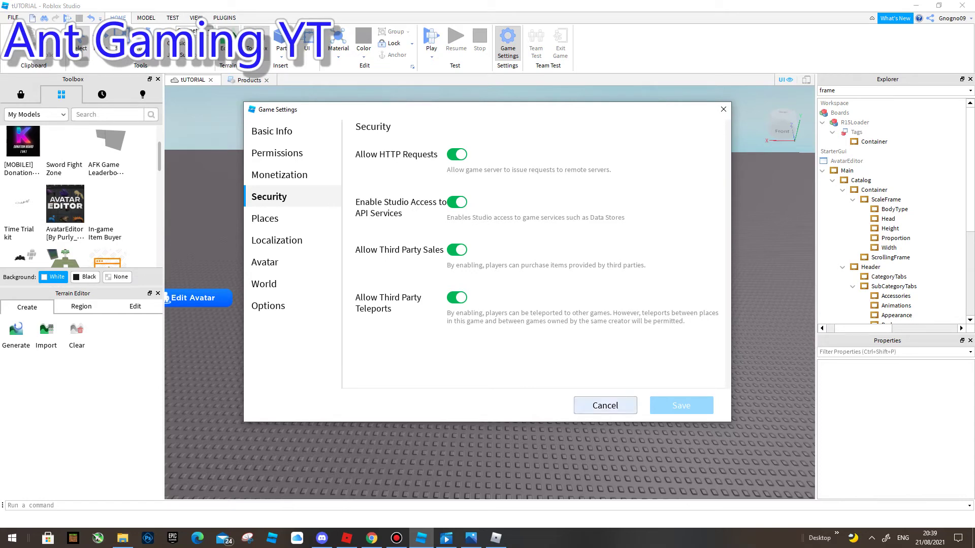
click(605, 405)
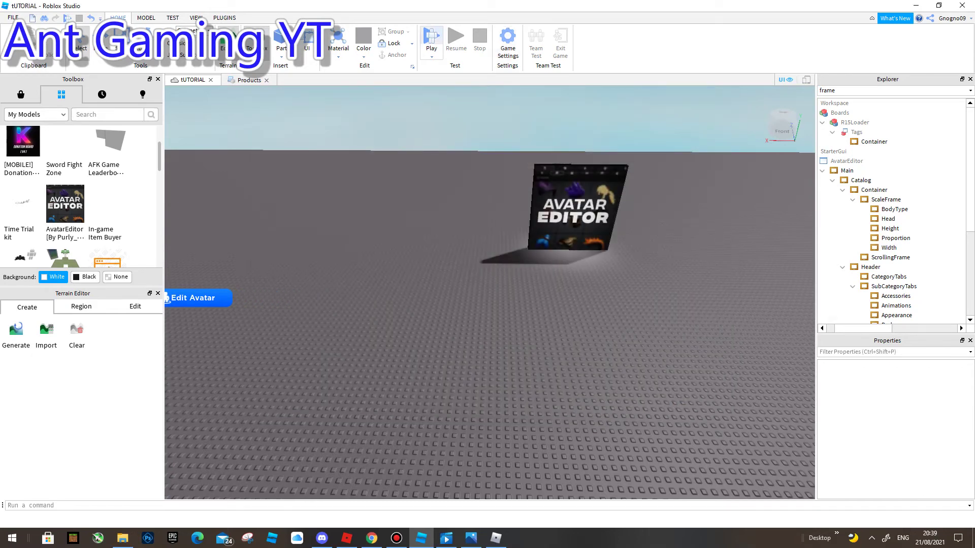
click(508, 45)
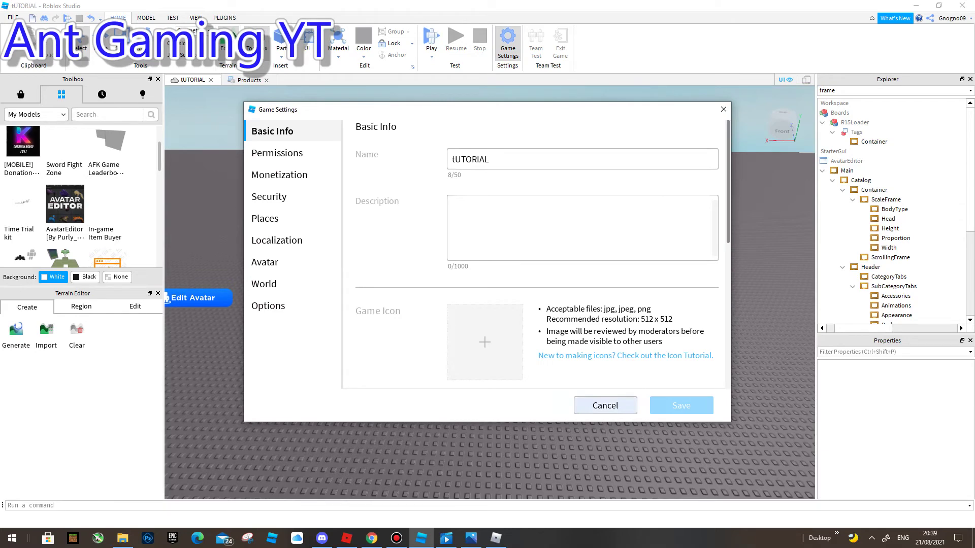
click(606, 405)
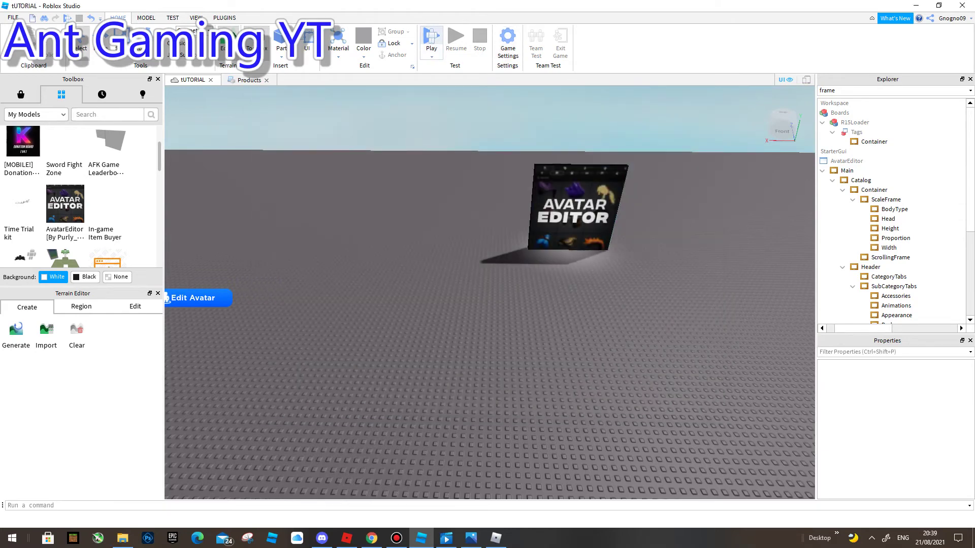
- Start a playtest, walk the character forward and open the avatar editor through the in-game Edit Avatar button
click(431, 41)
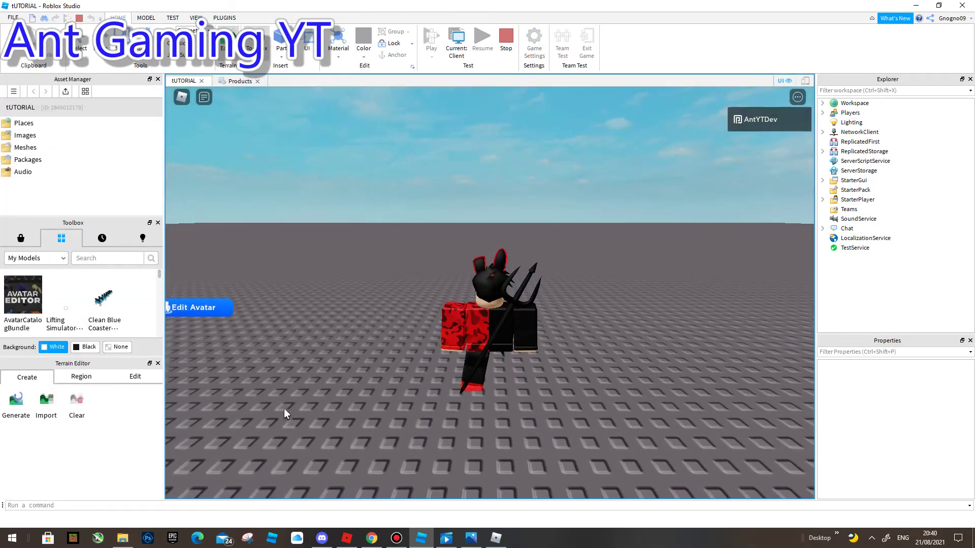
key(w)
right_drag(581, 317, 581, 317)
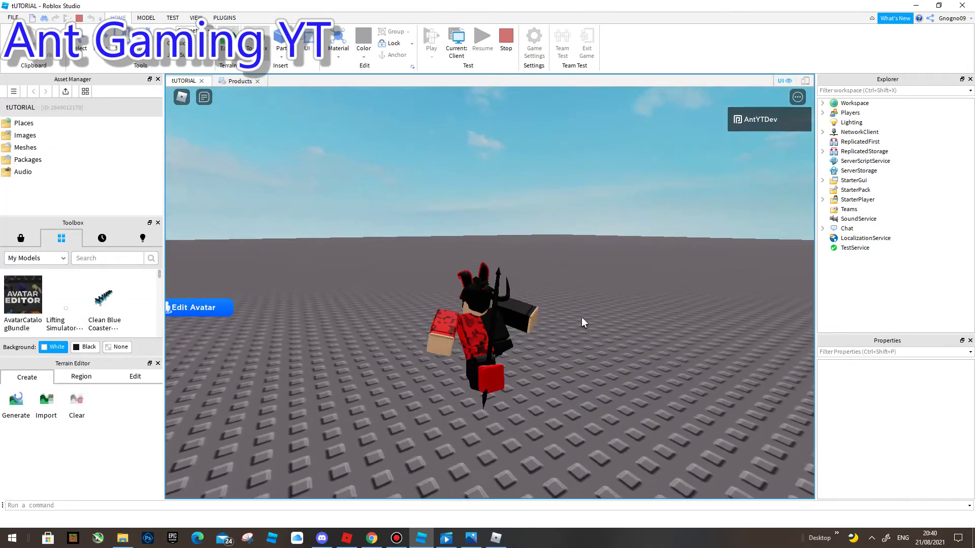
click(218, 307)
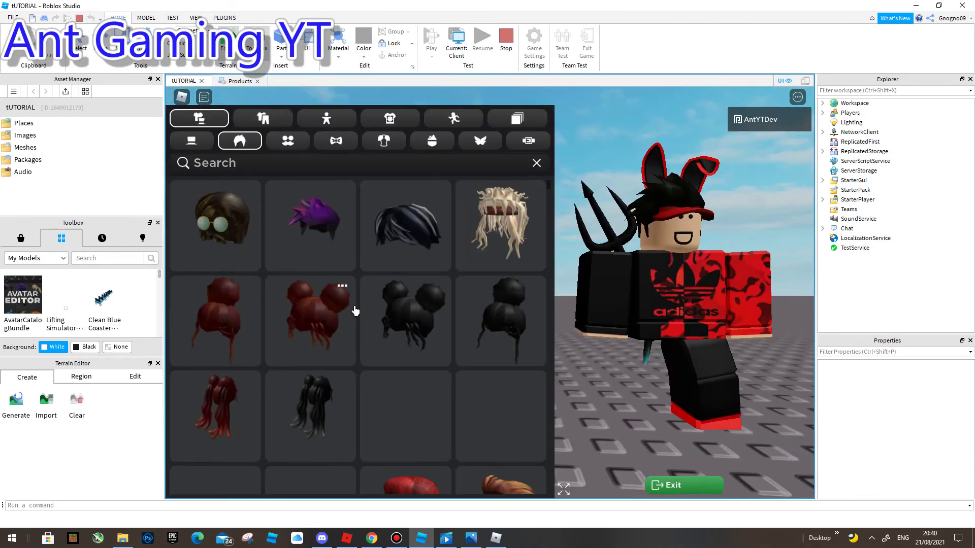
- Try the black double-bun hair and the red pixelated hair on the avatar, take them off and browse further down the hair catalog
click(394, 335)
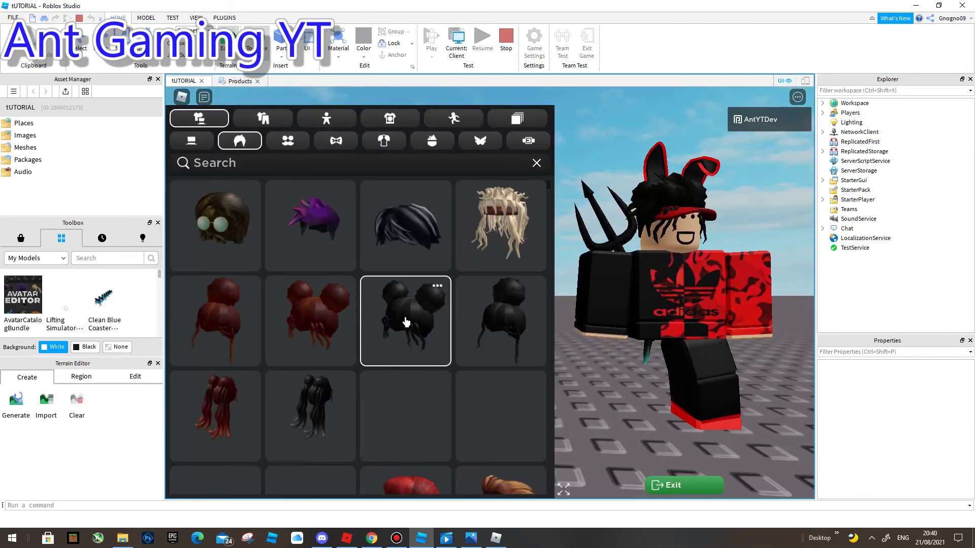
click(378, 246)
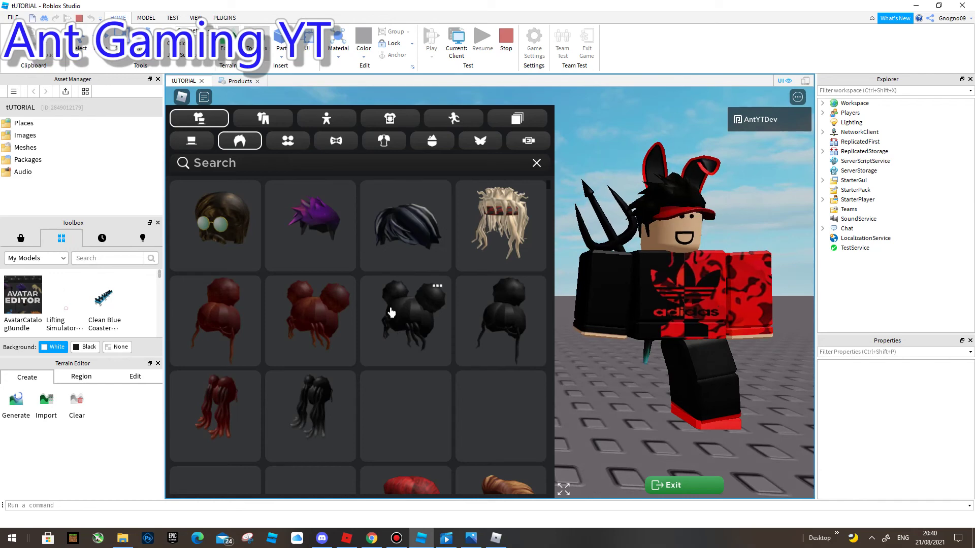
click(502, 243)
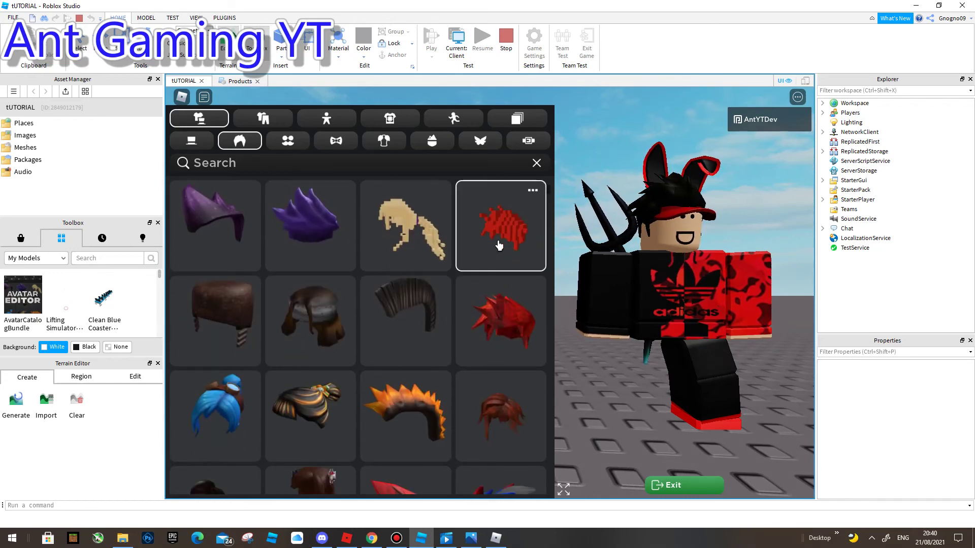
click(498, 242)
scroll(457, 264, down, 5)
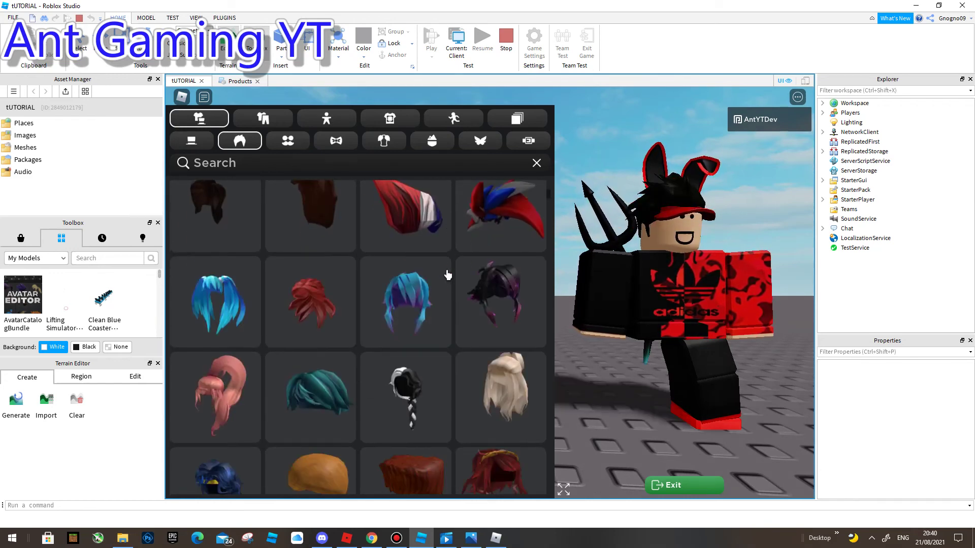
click(440, 280)
click(440, 278)
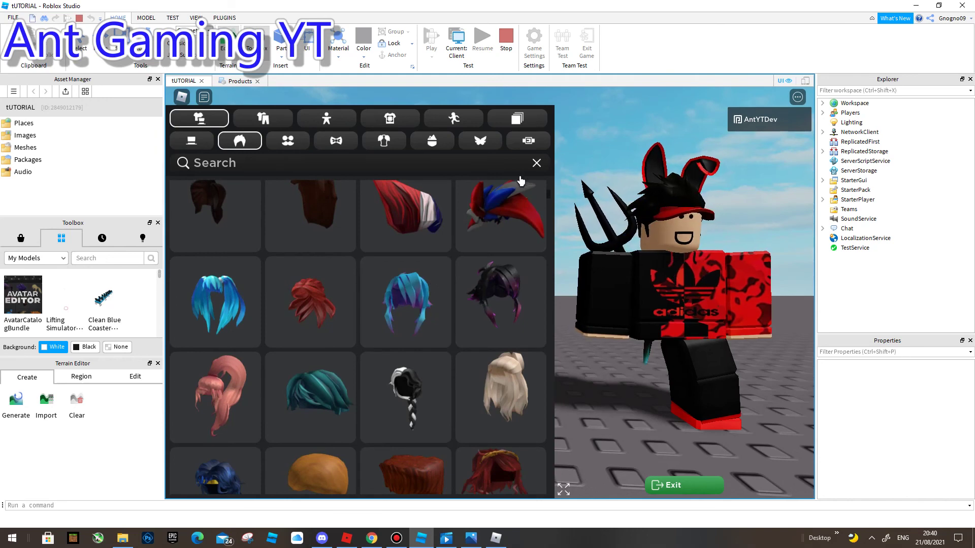